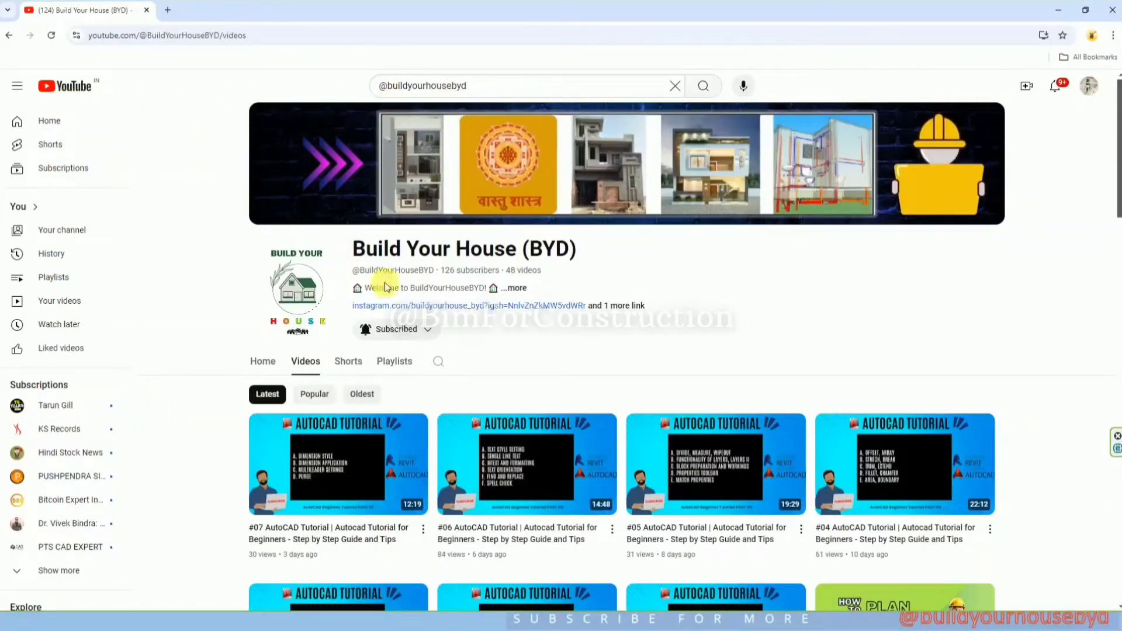
Step: Create a new family, Family8, from the Metric Generic Model template
left_click(394, 362)
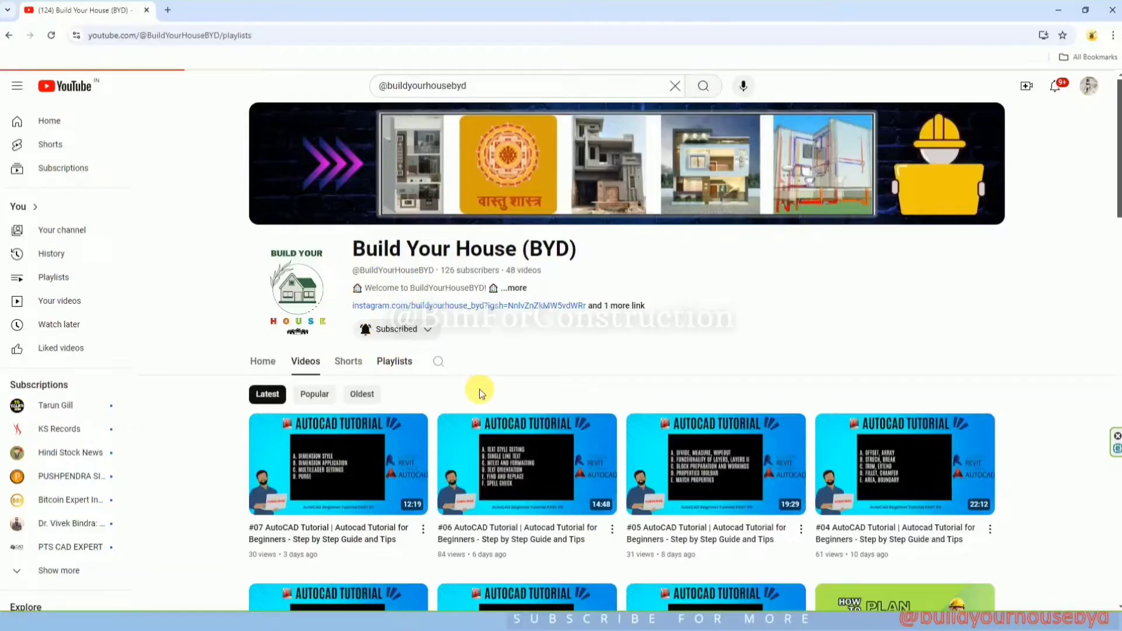
scroll(479, 392, "down", 1)
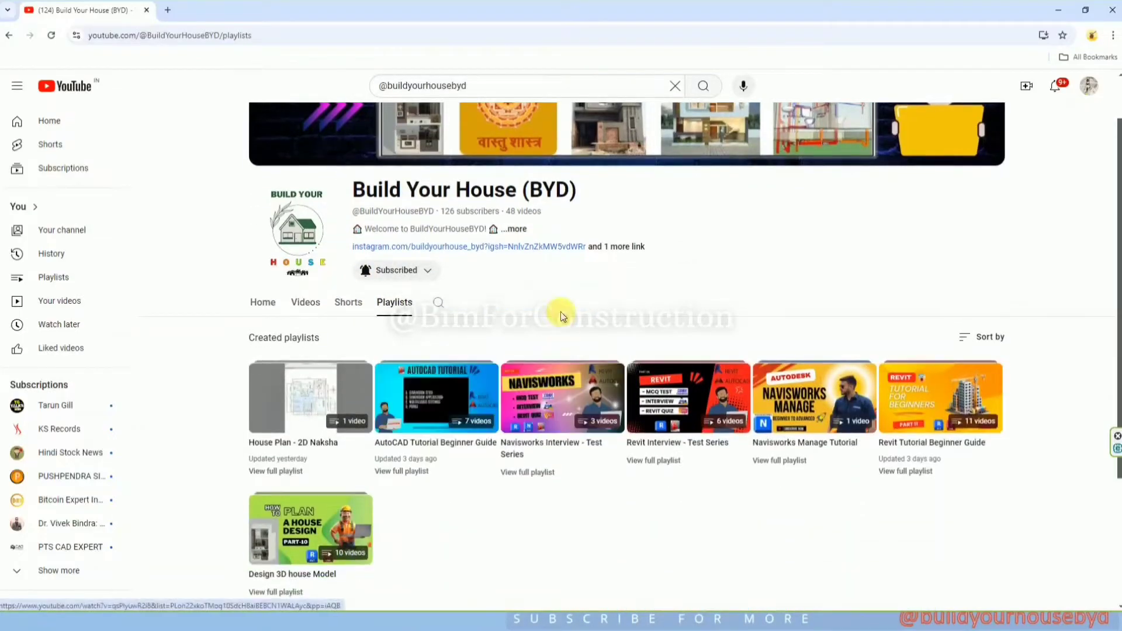
left_click(306, 302)
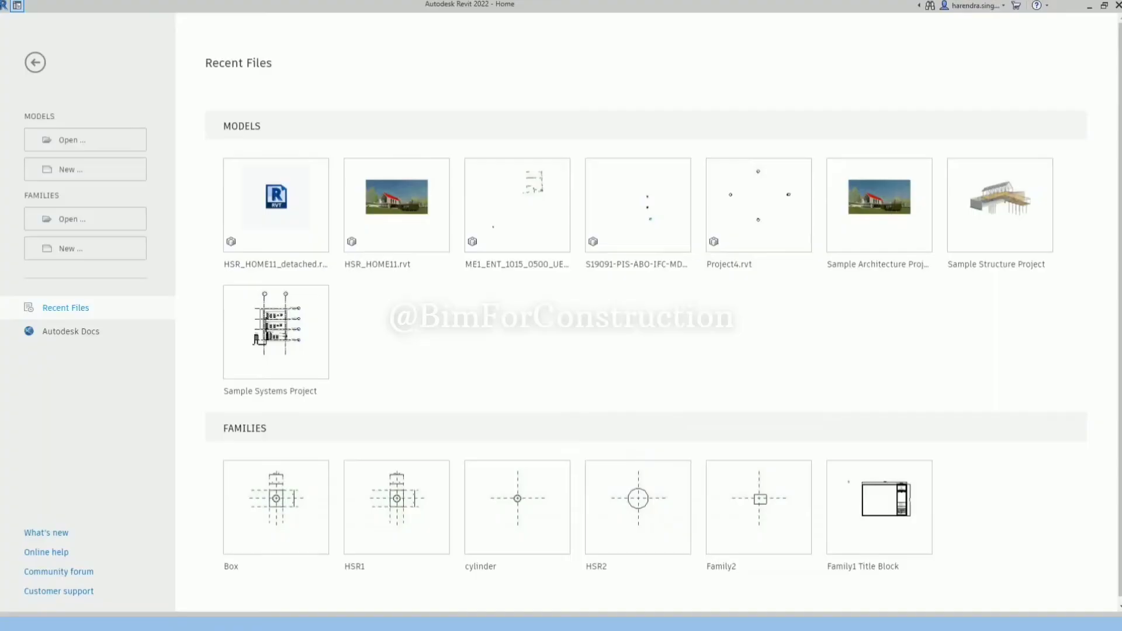
left_click(101, 248)
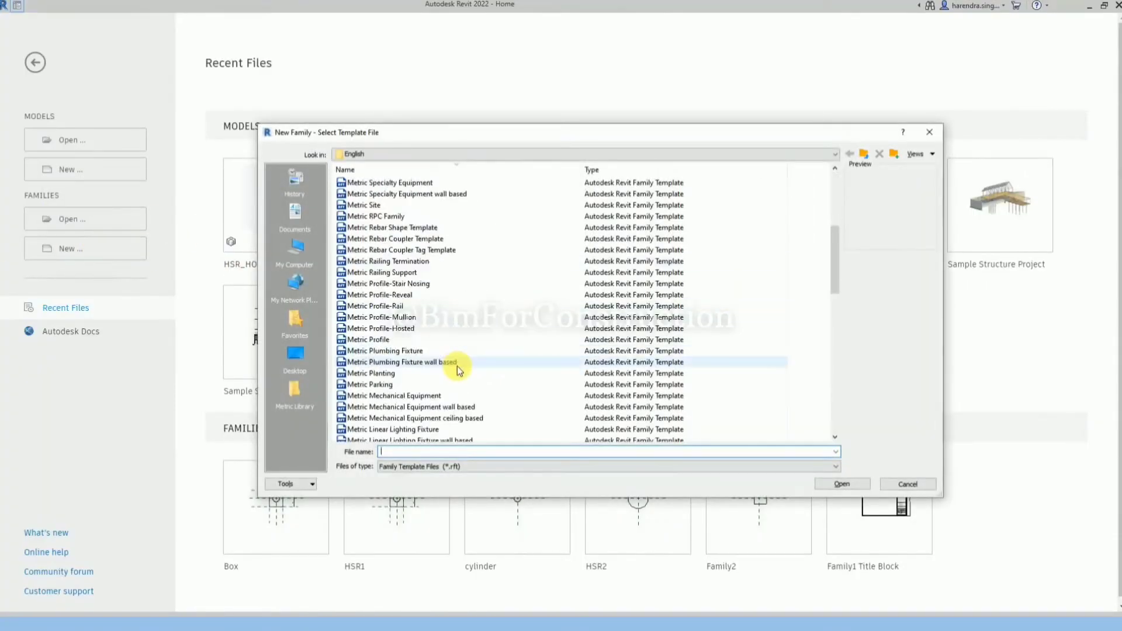
scroll(457, 370, "down", 5)
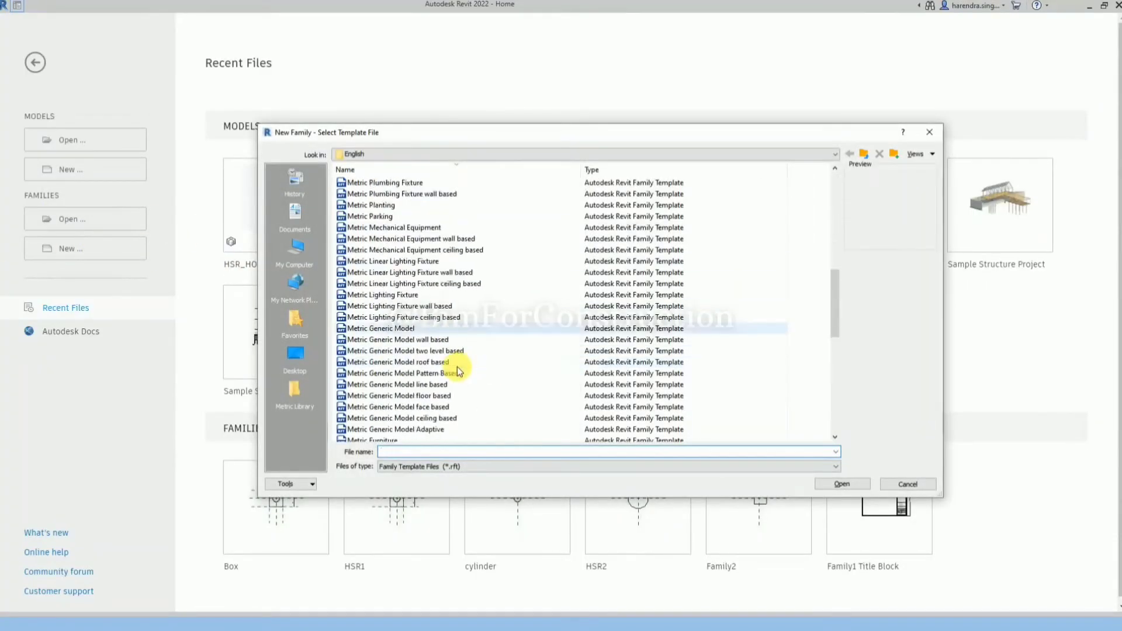
left_click(408, 330)
left_click(858, 488)
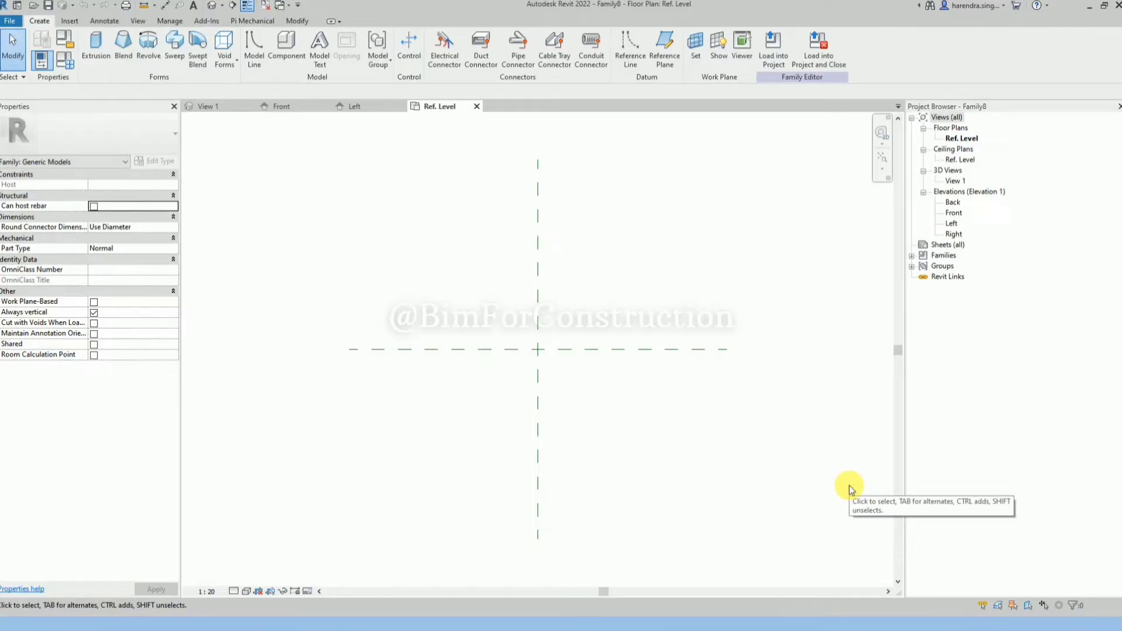
scroll(466, 378, "down", 2)
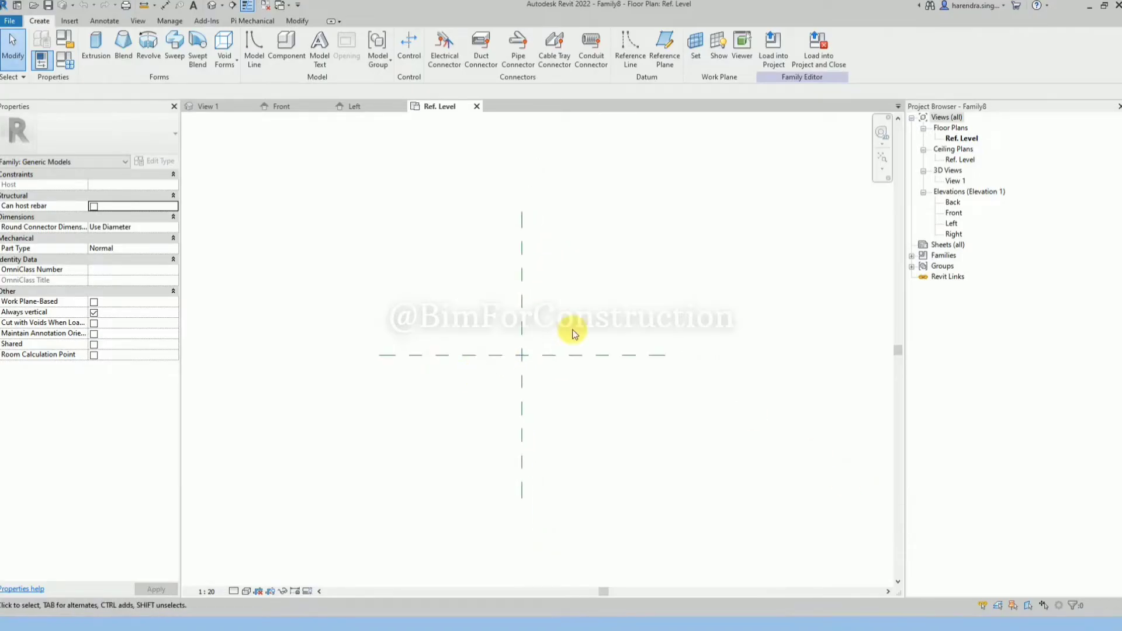
scroll(571, 334, "up", 2)
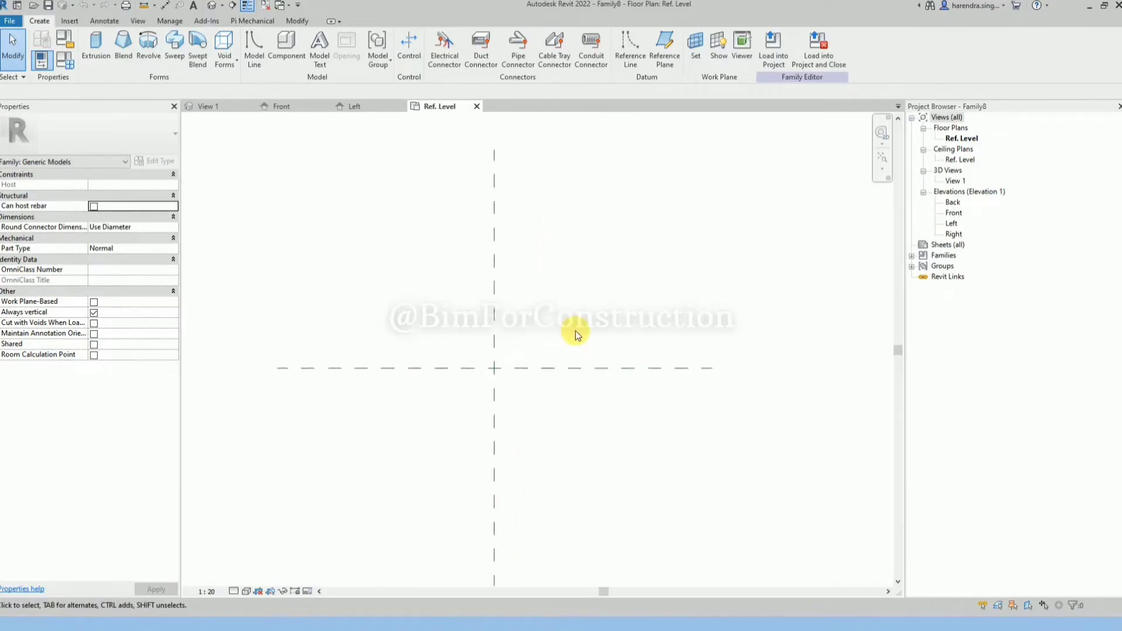
Step: Open Family8's Front elevation view from the Project Browser
double_click(953, 213)
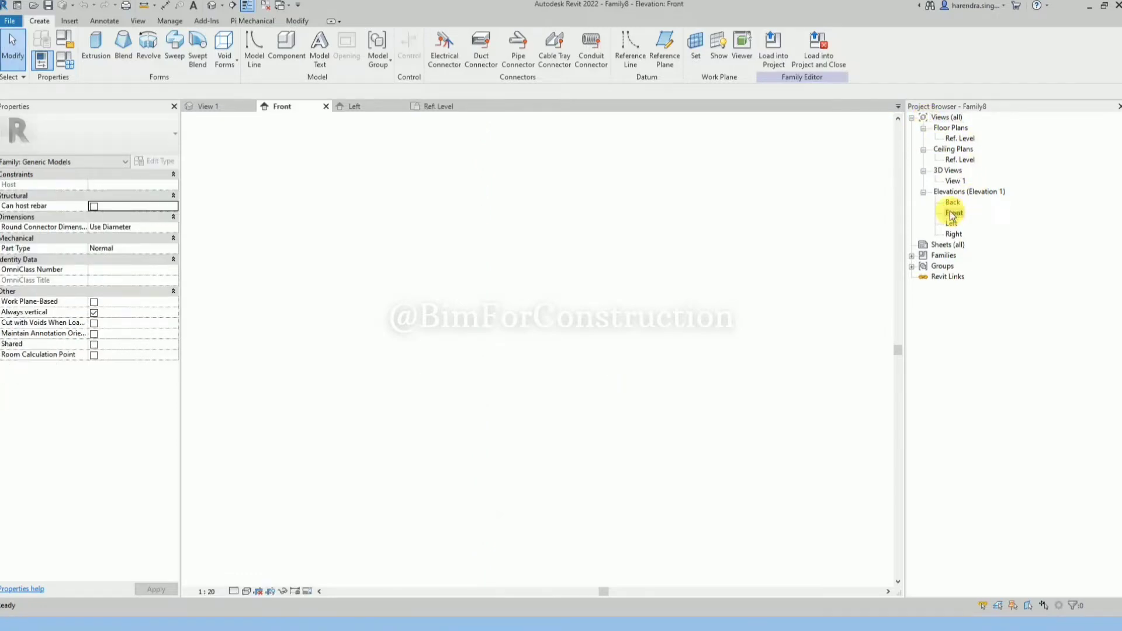
scroll(443, 335, "up", 1)
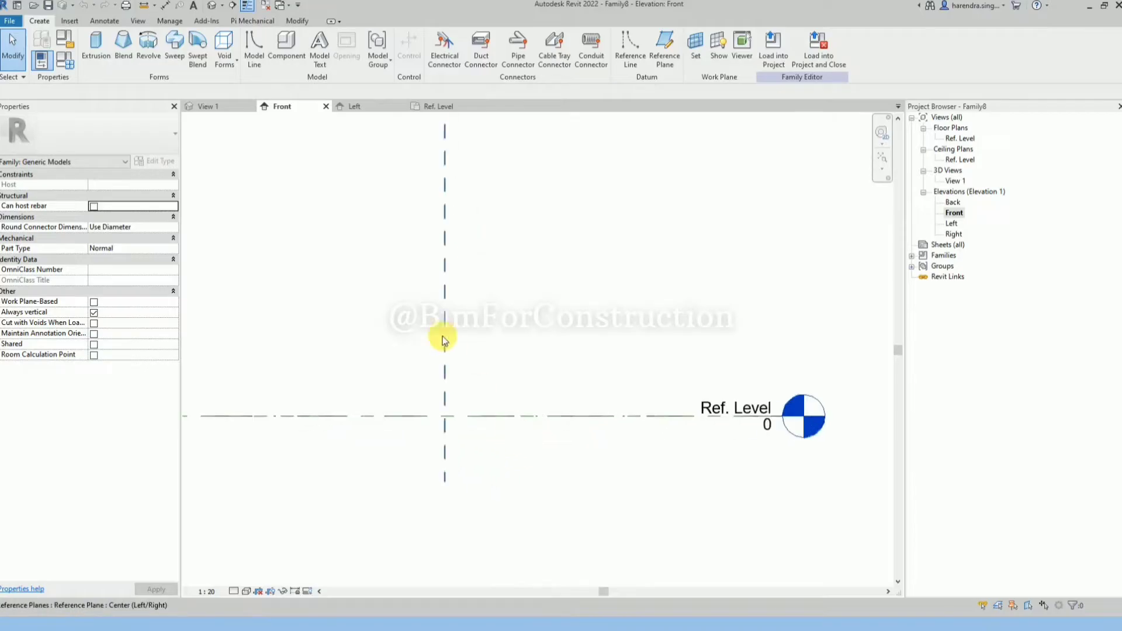
scroll(442, 334, "up", 2)
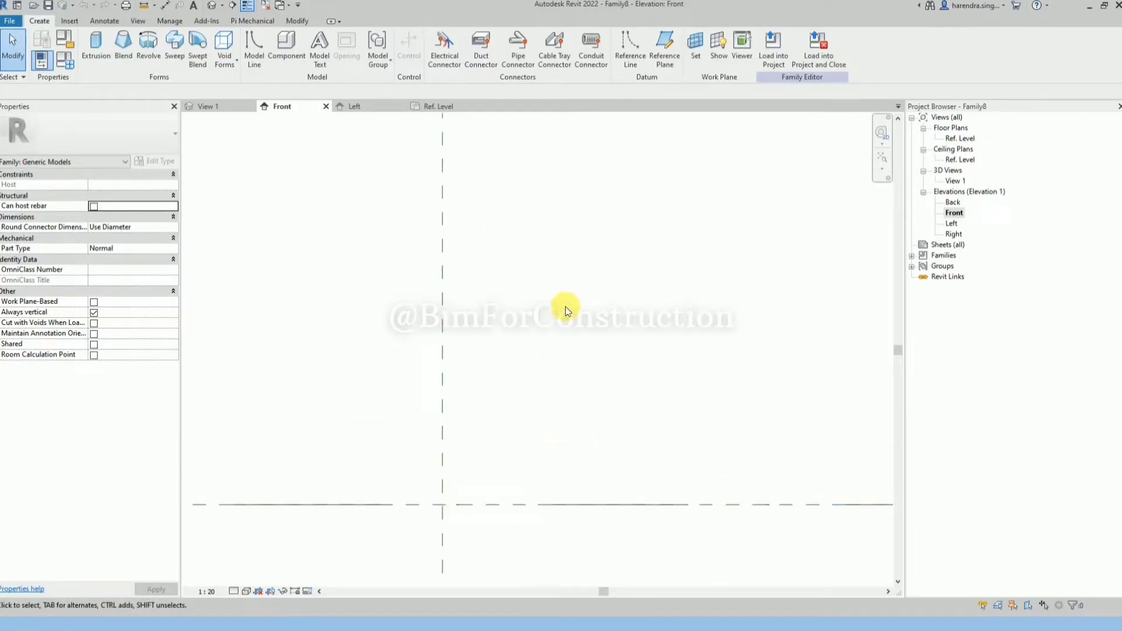
Step: Start a revolve and sketch a center-ends arc of radius 20
left_click(147, 43)
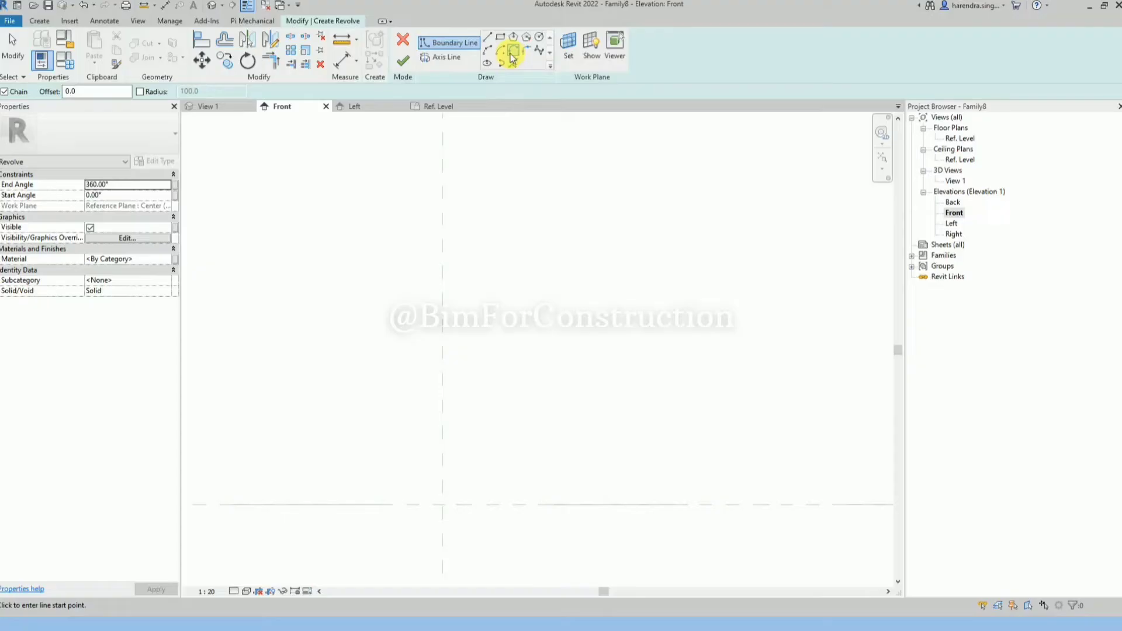
key("Escape")
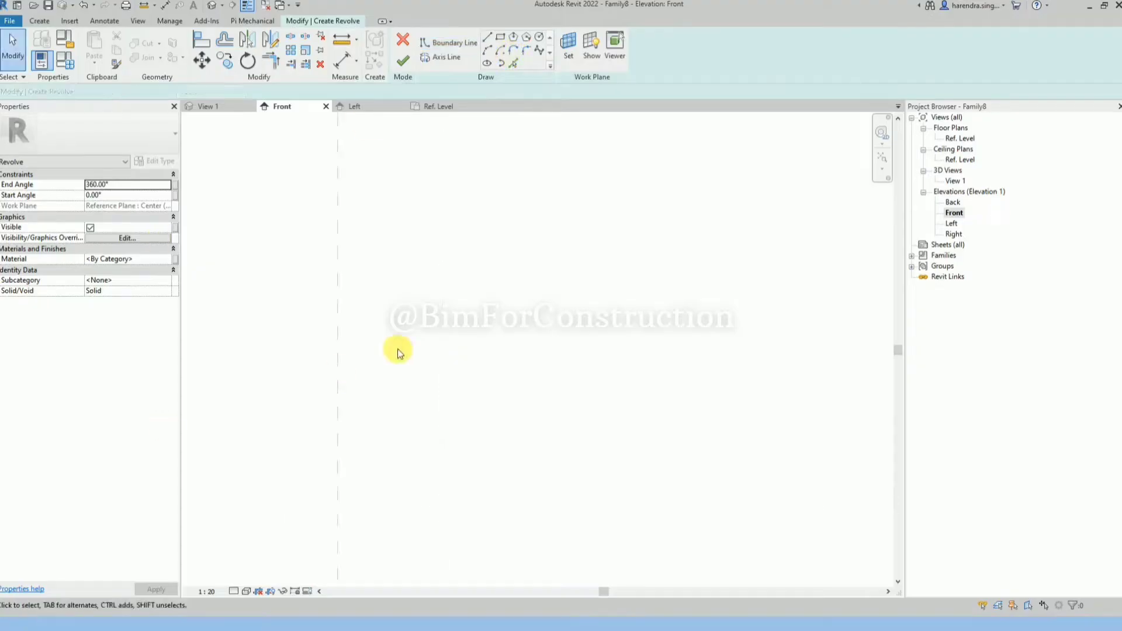
left_click(501, 50)
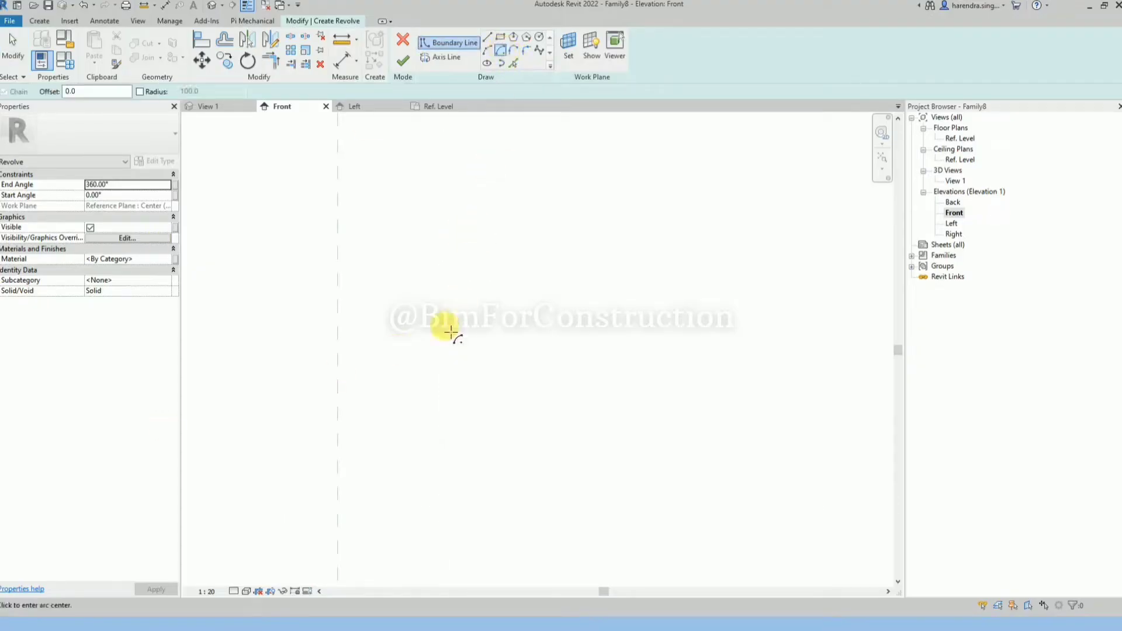
left_click(423, 382)
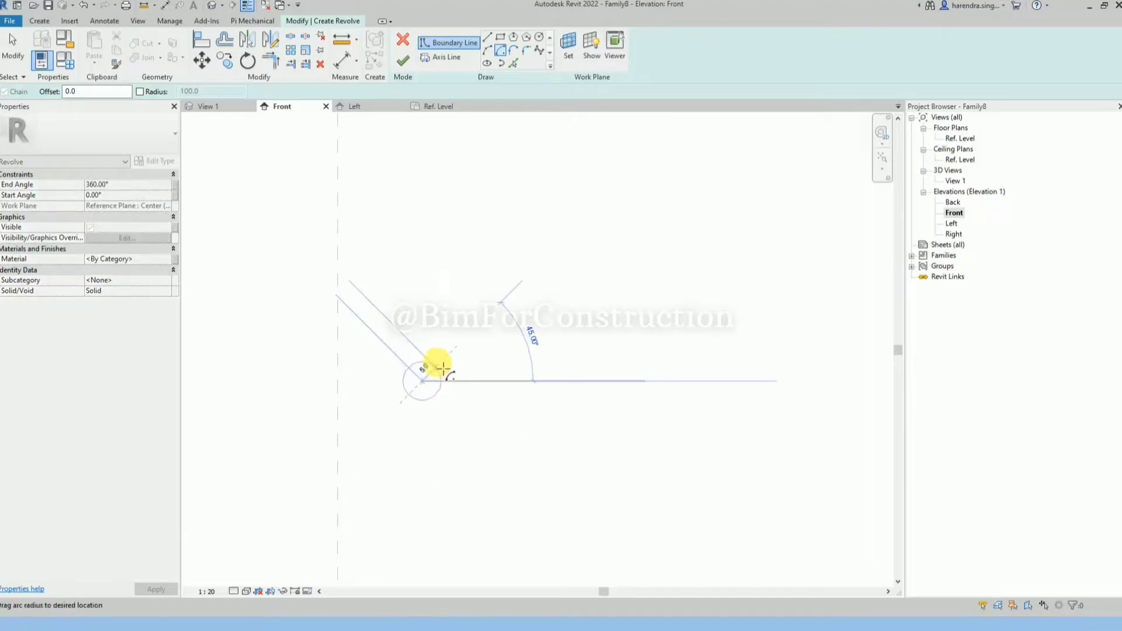
left_click(470, 325)
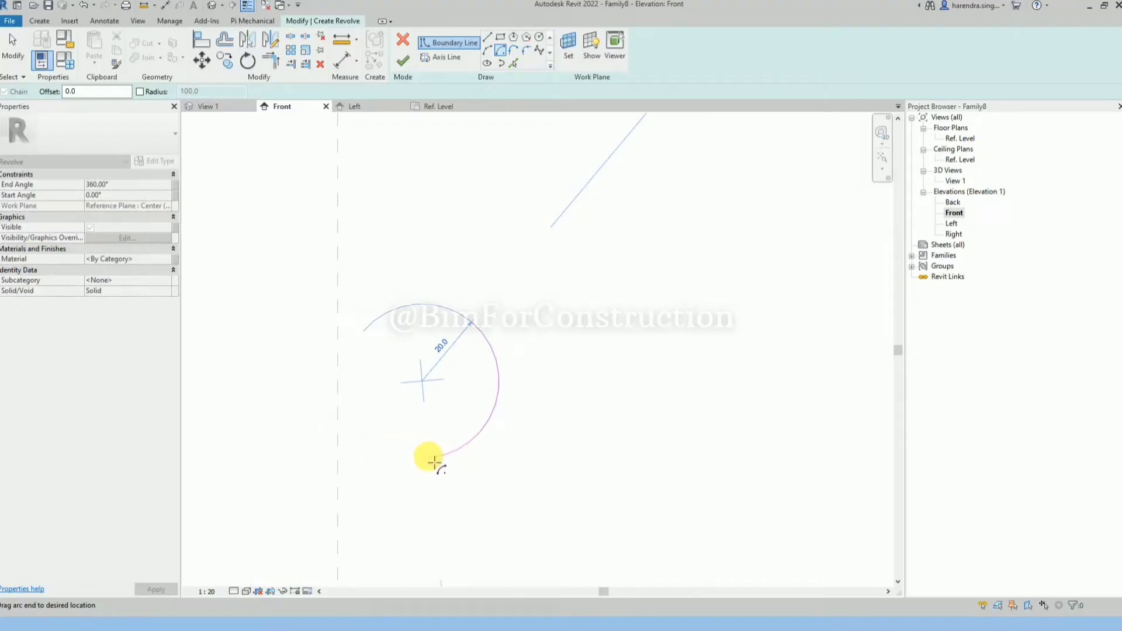
left_click(409, 524)
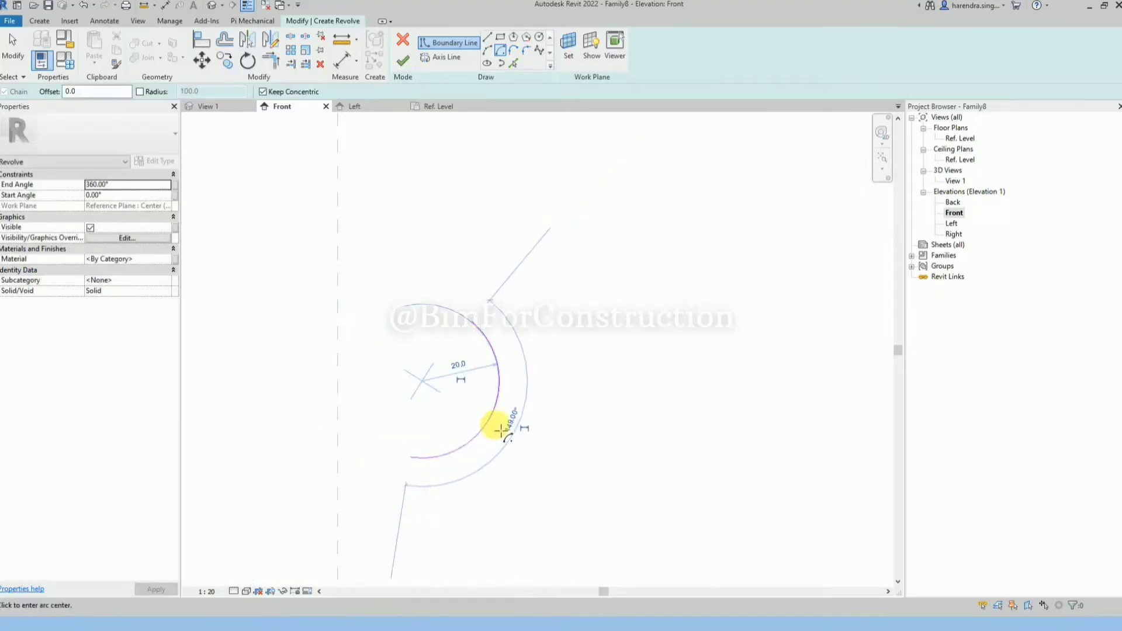
key("Escape")
key("Escape")
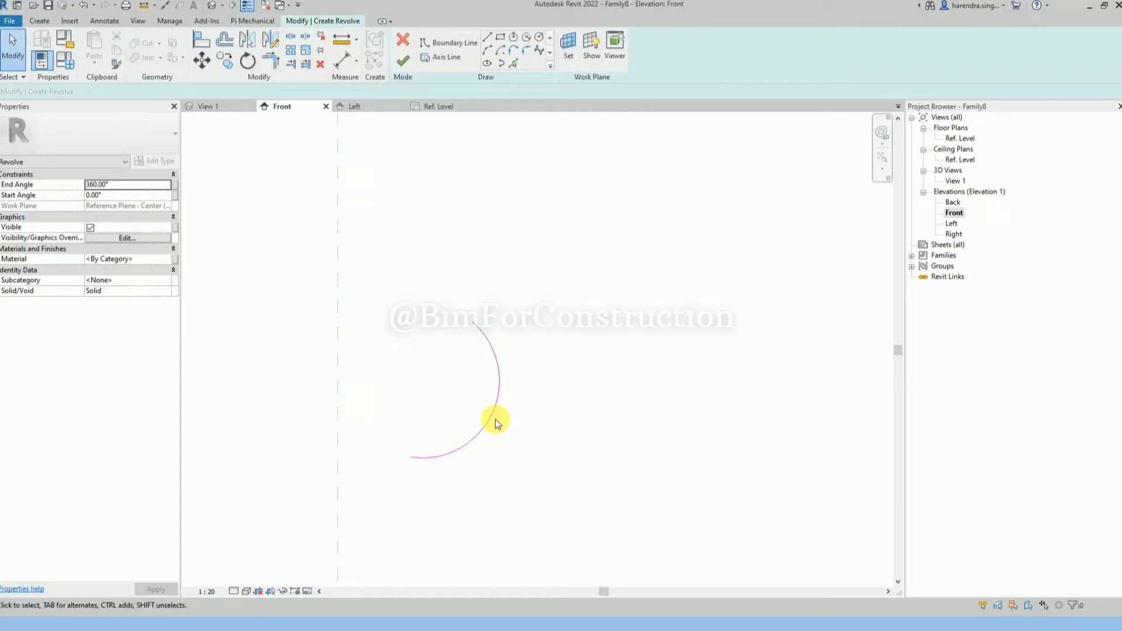
left_click(488, 420)
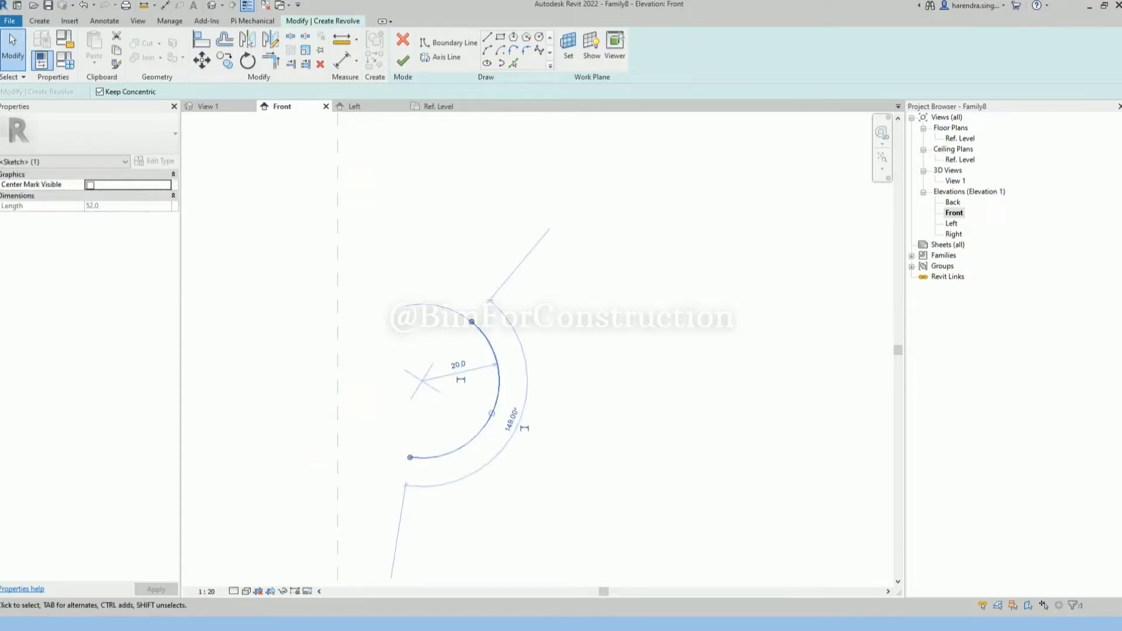
left_click(561, 456)
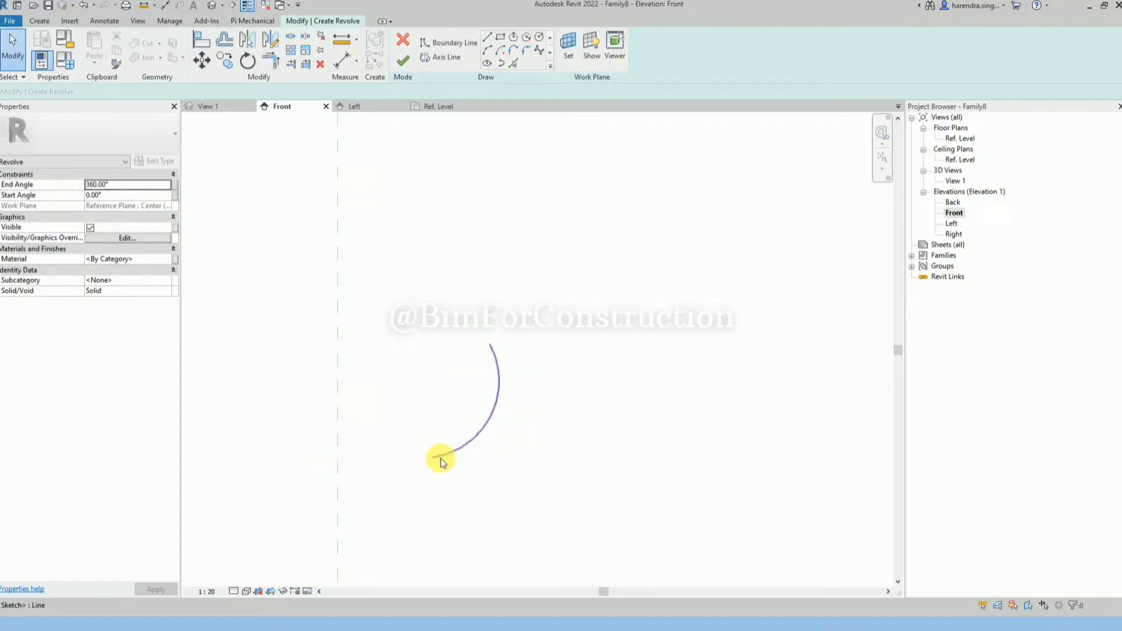
Step: Draw a vertical line from the arc's lower end, then a short sloped segment
left_click(490, 38)
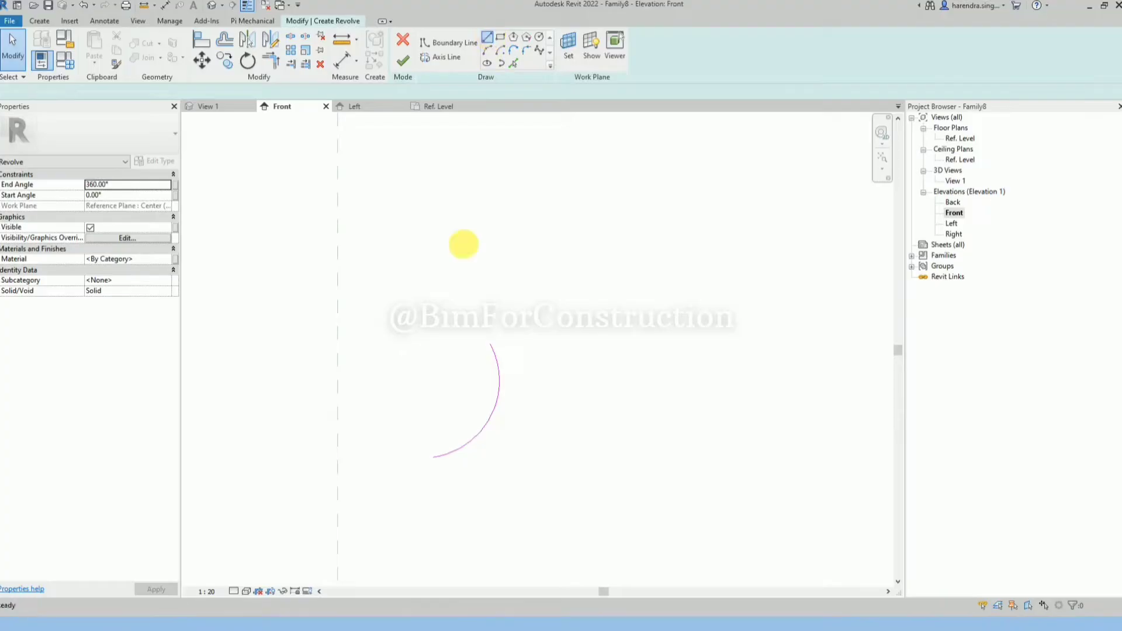
left_click(432, 457)
middle_click_drag(443, 279, 443, 145)
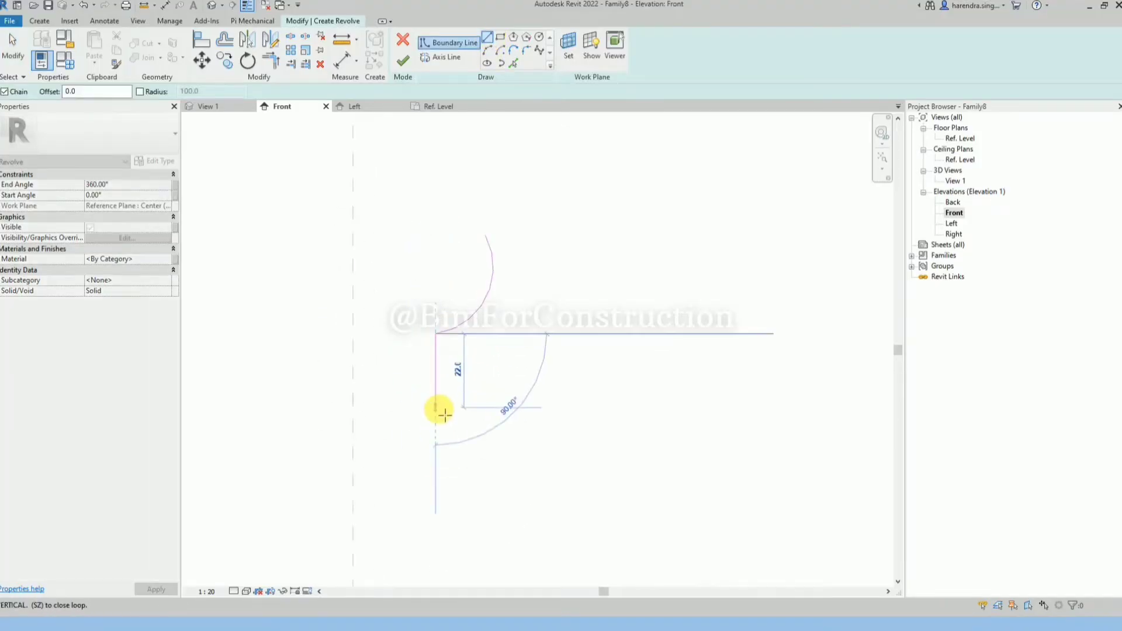
left_click(436, 457)
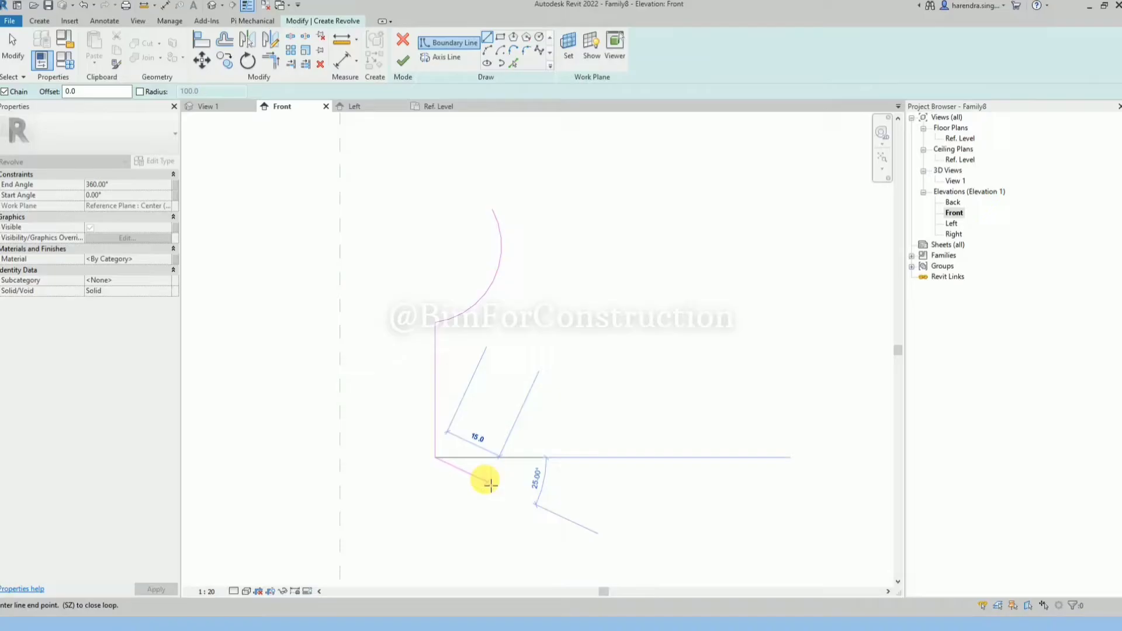
left_click(488, 480)
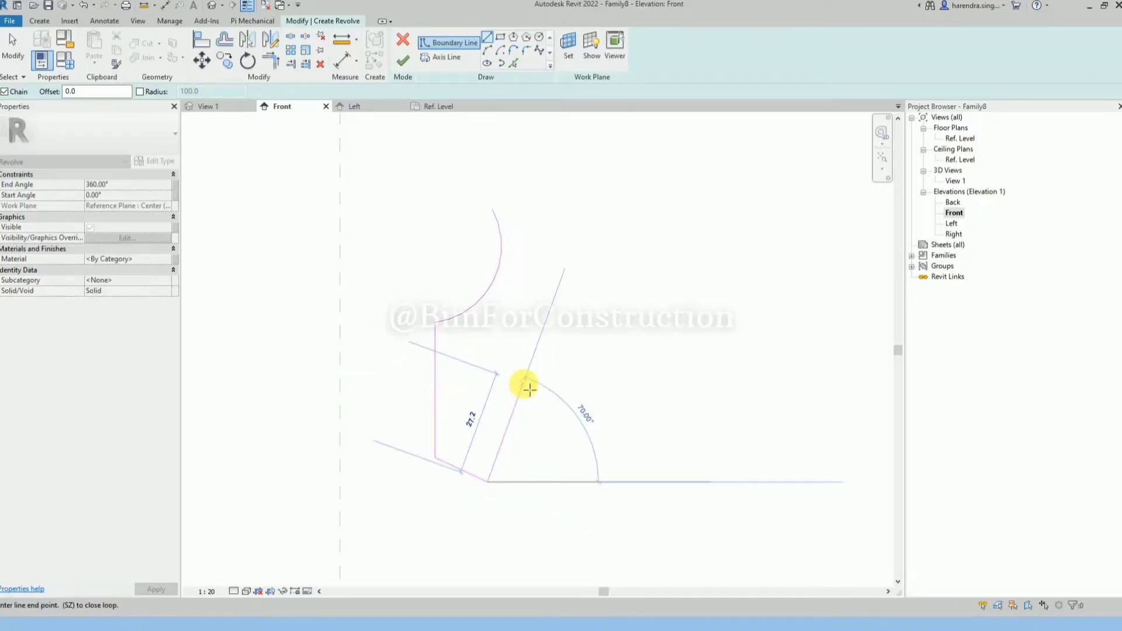
key("Escape")
key("Escape")
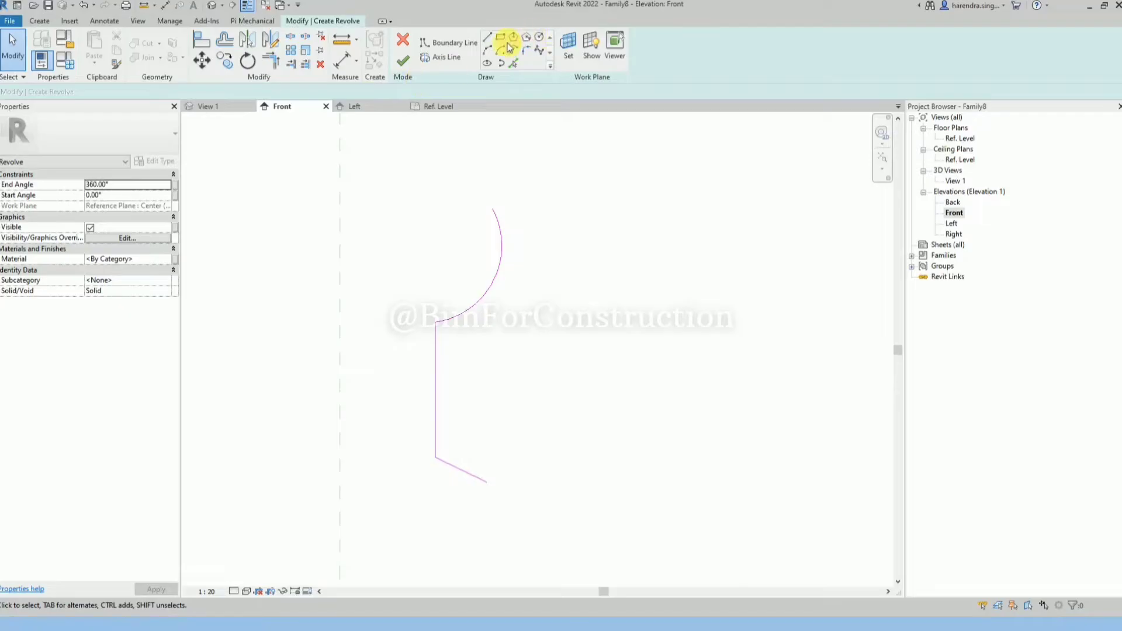
Step: Create 1.0 offset copies of the arc, vertical line and sloped line
left_click(513, 67)
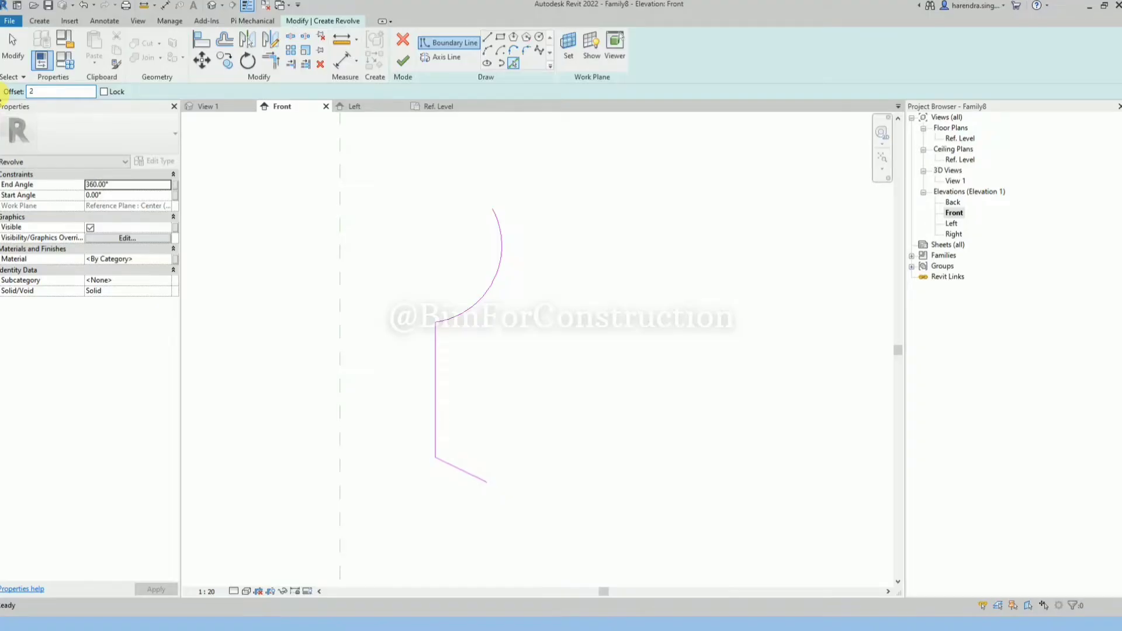
key("Return")
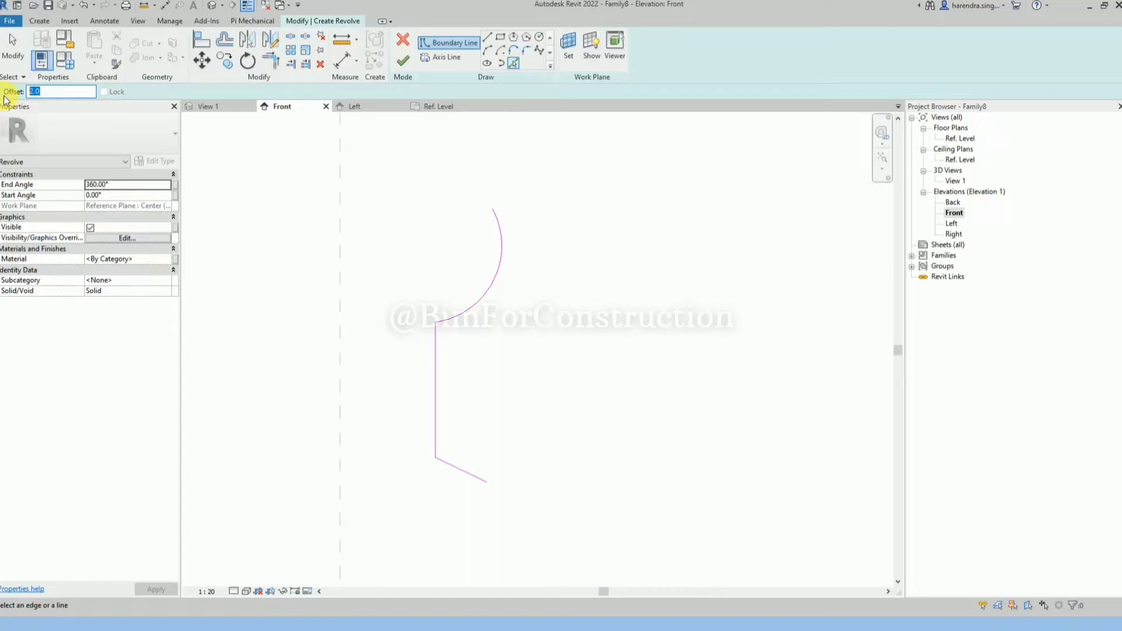
type("1")
key("Return")
left_click(490, 281)
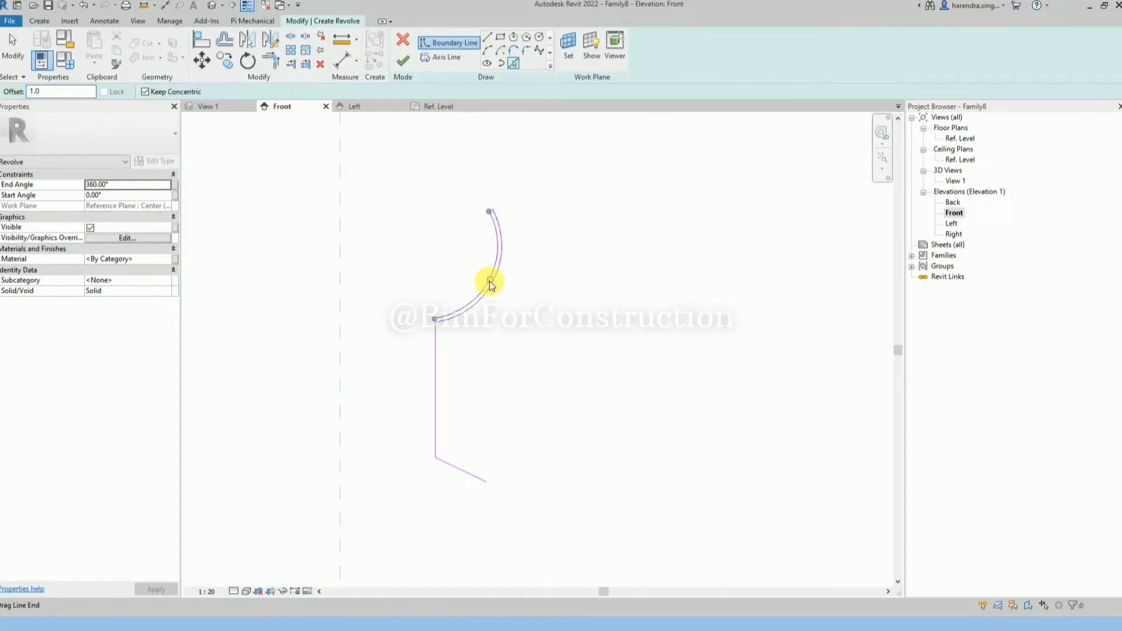
left_click(436, 390)
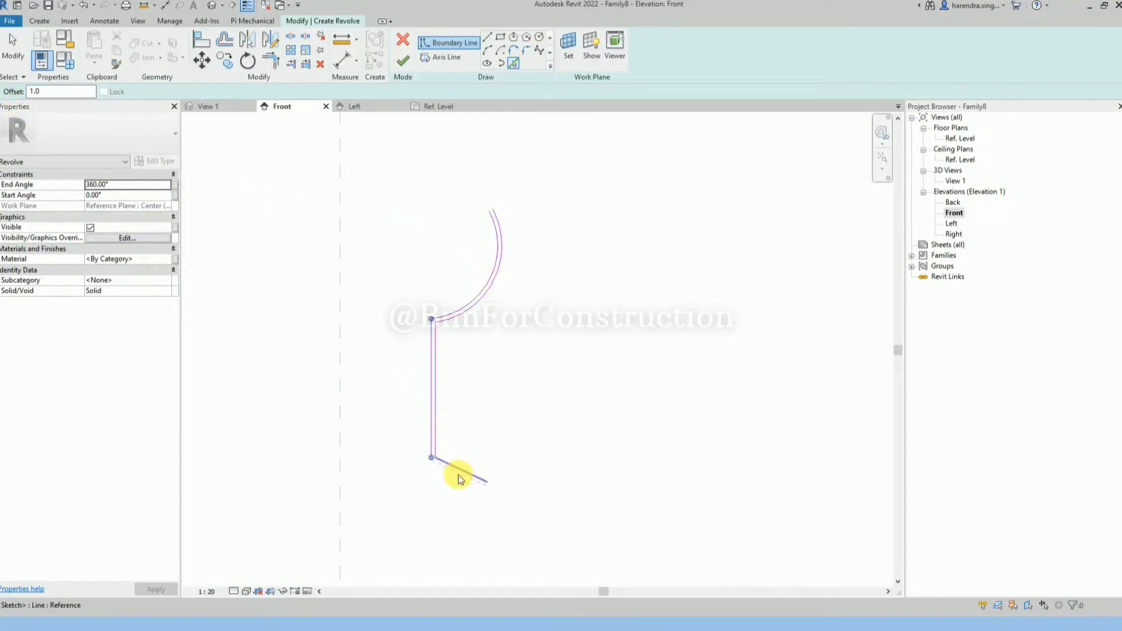
left_click(462, 472)
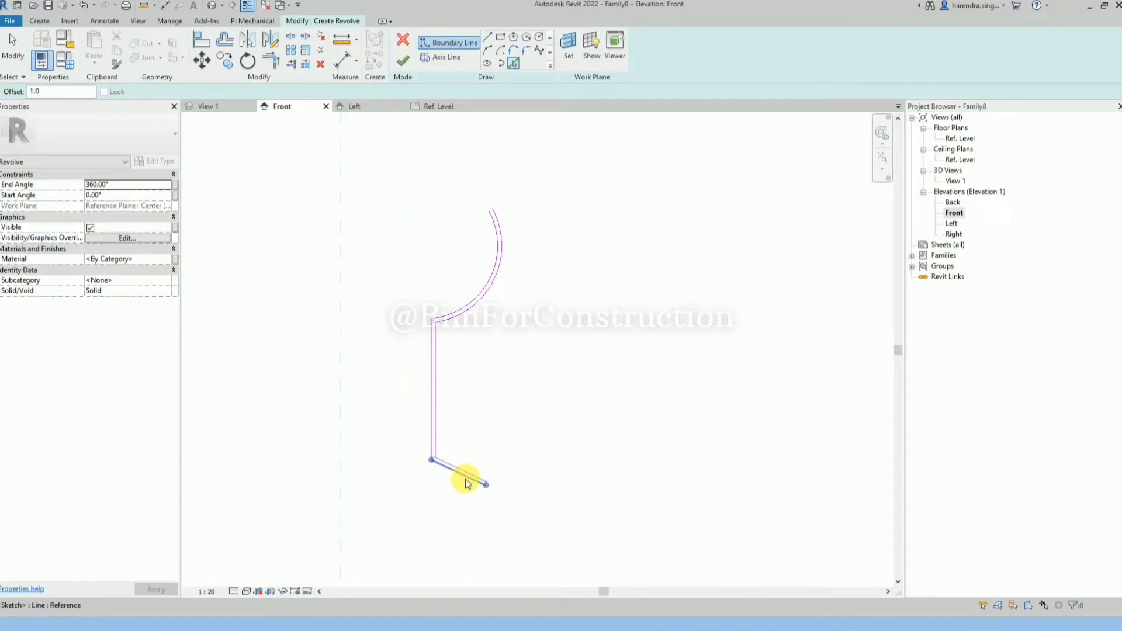
Step: Draw short closing lines at the bowl rim and the foot's end
left_click(488, 40)
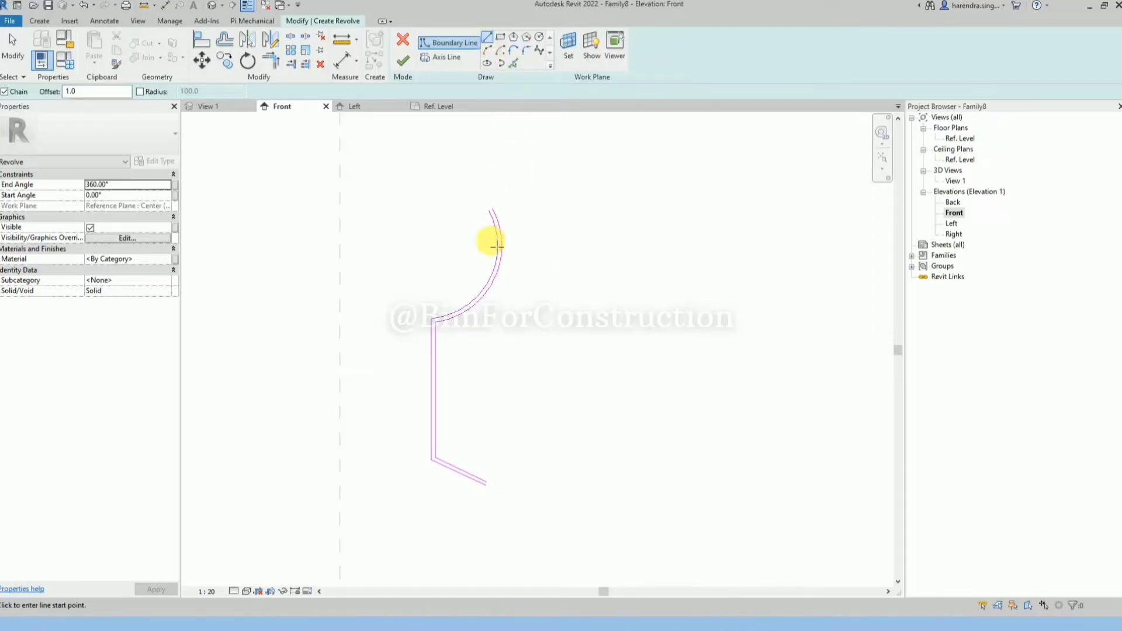
left_click(494, 212)
scroll(495, 212, "up", 2)
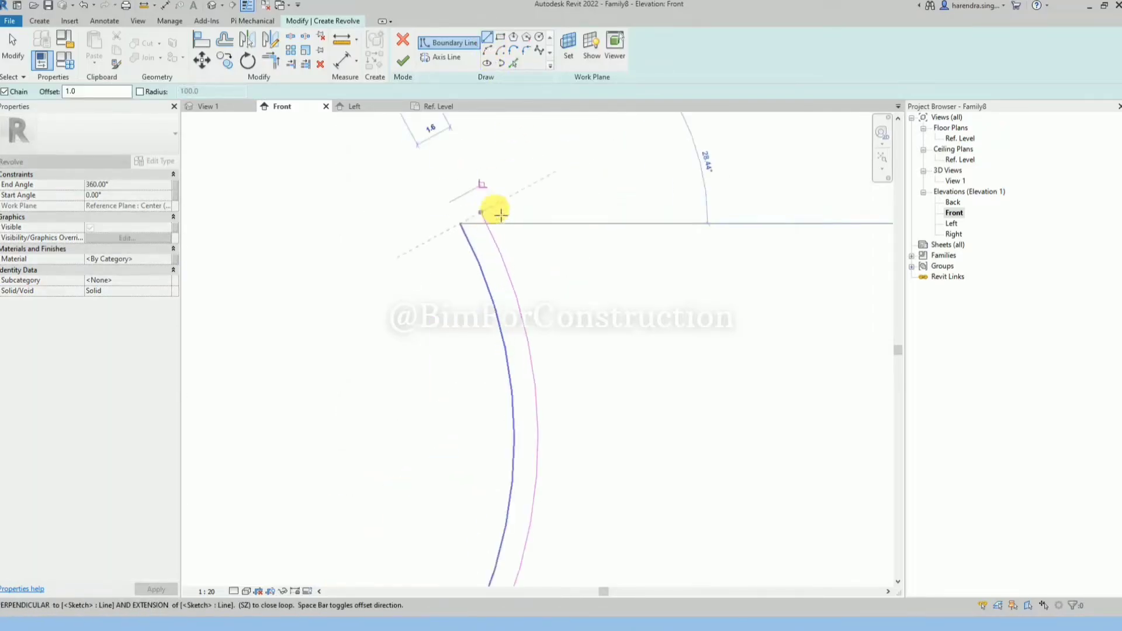
scroll(494, 211, "up", 2)
scroll(464, 228, "up", 2)
left_click(460, 226)
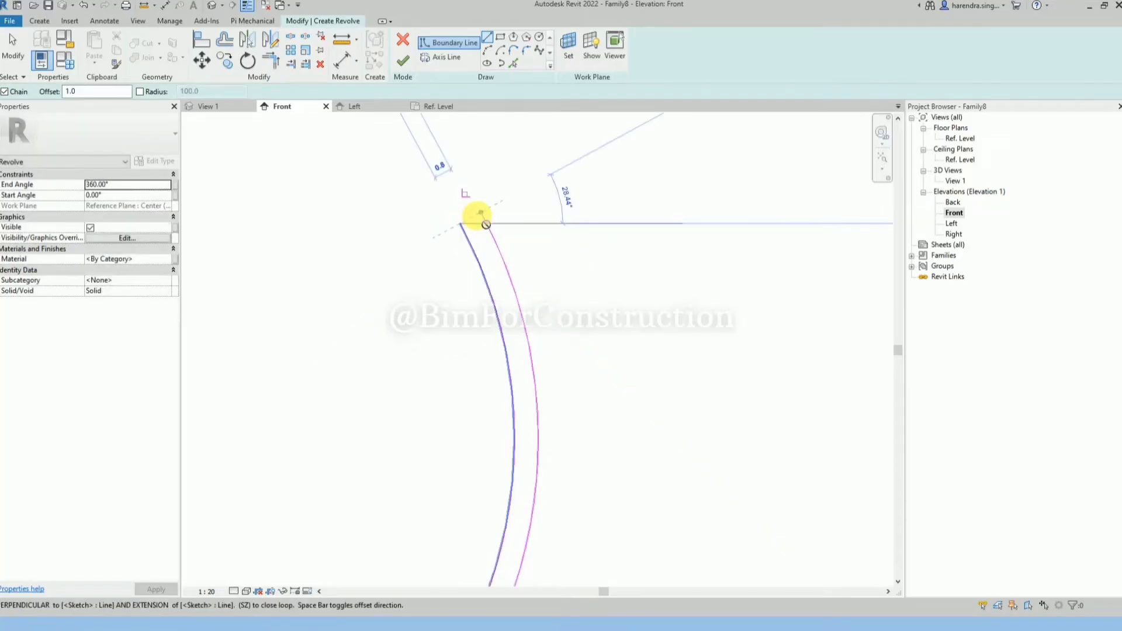
left_click(501, 189)
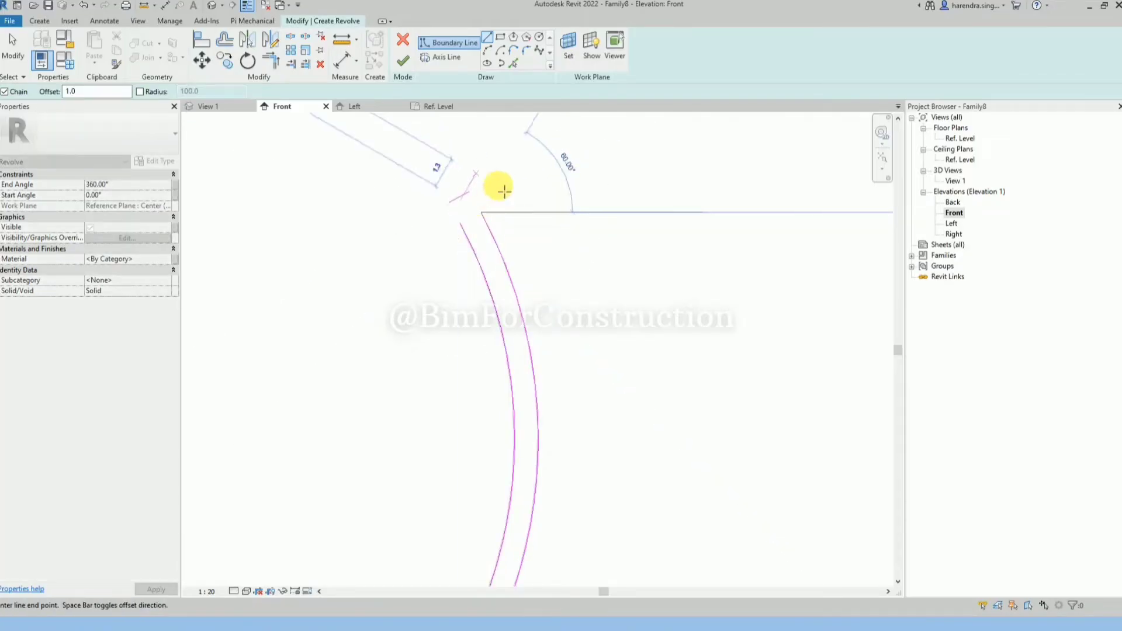
scroll(491, 351, "down", 2)
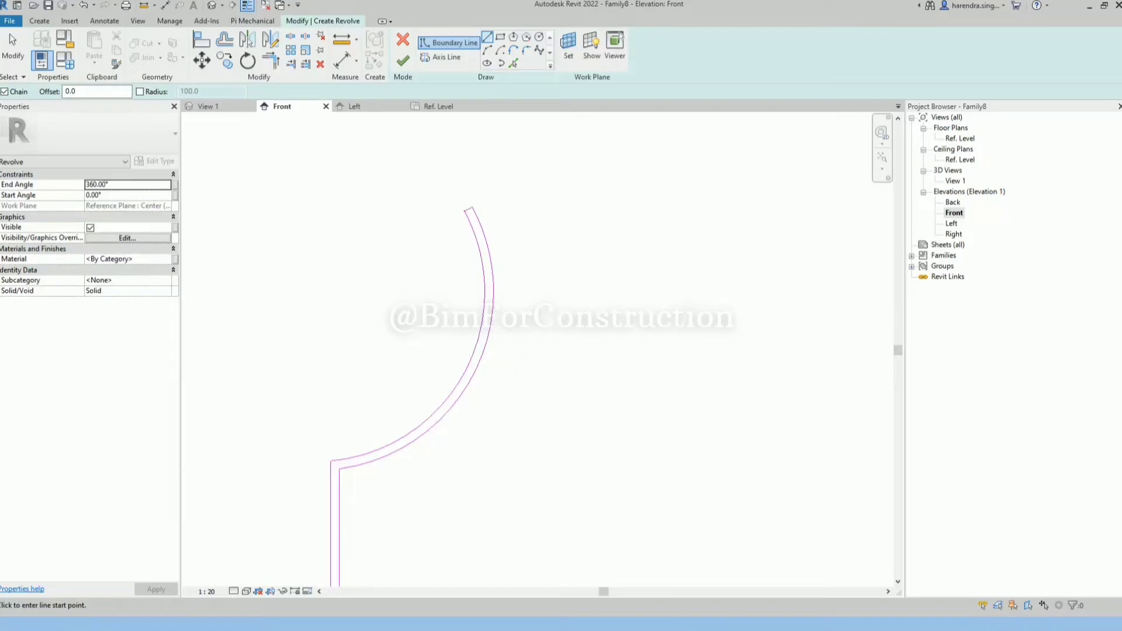
scroll(325, 167, "down", 1)
scroll(388, 373, "up", 2)
scroll(389, 373, "up", 2)
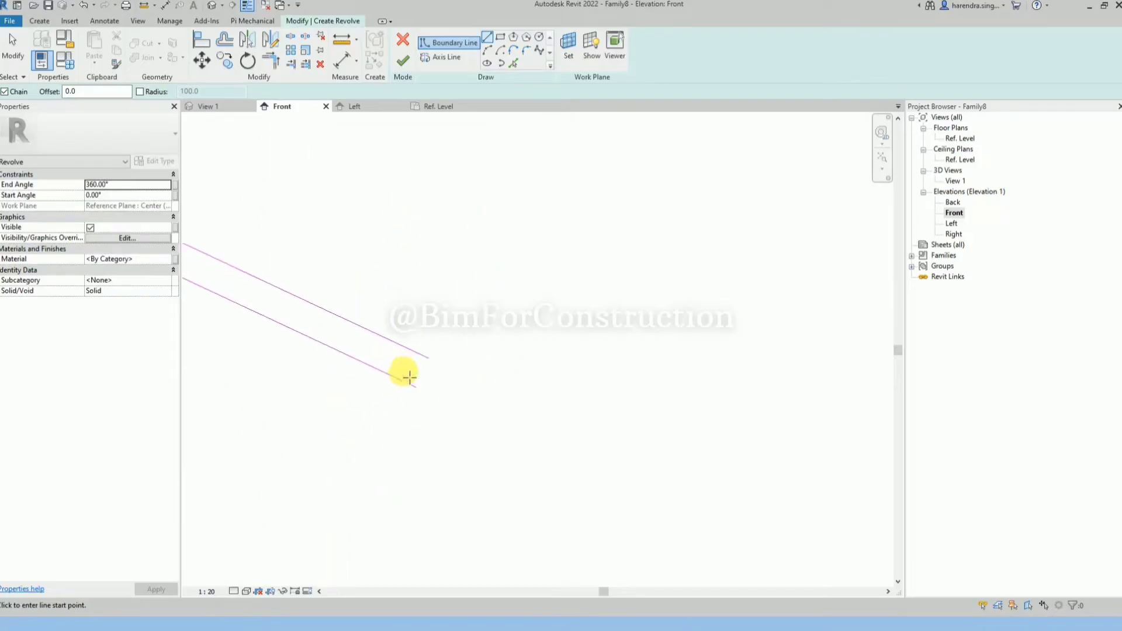
left_click(417, 384)
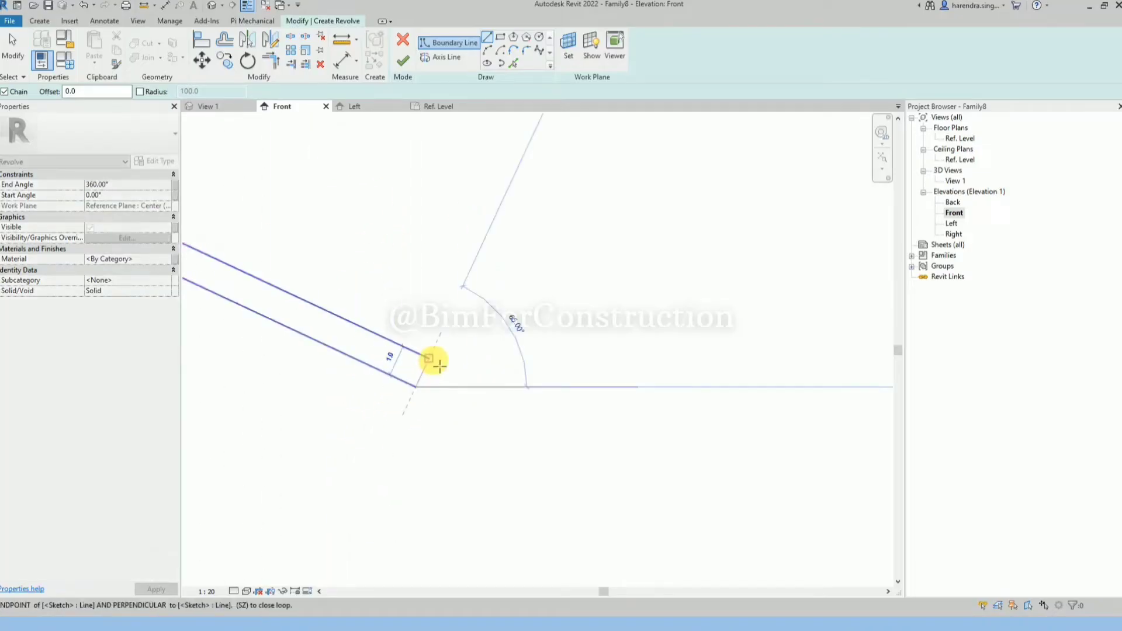
left_click(430, 360)
scroll(477, 353, "down", 2)
key("Escape")
key("Escape")
scroll(499, 371, "down", 2)
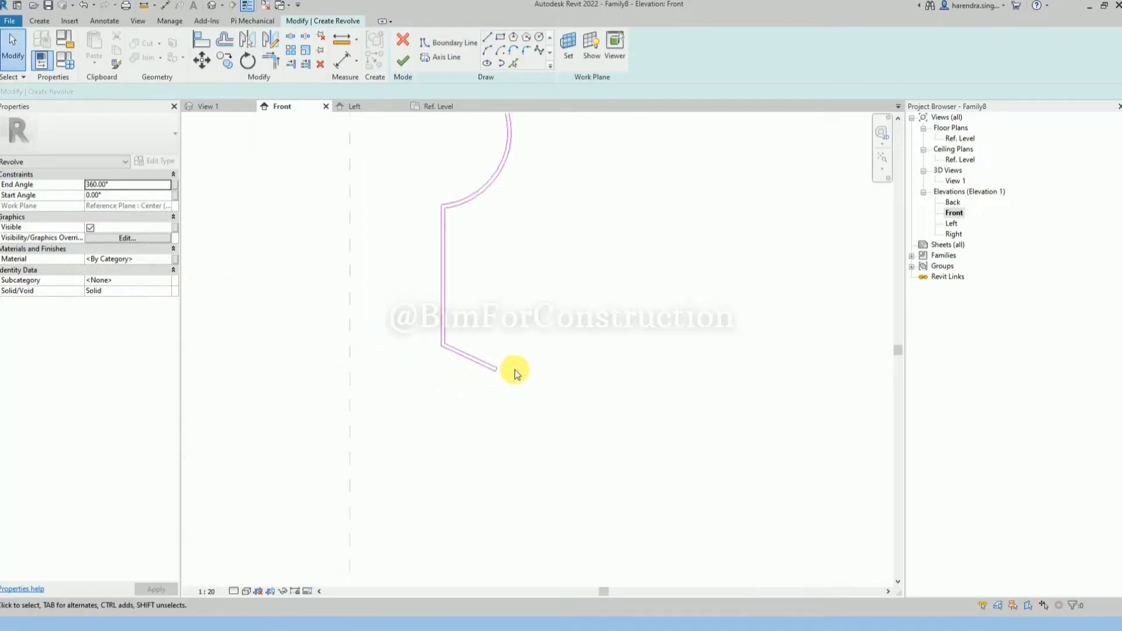
scroll(491, 289, "up", 1)
scroll(514, 258, "up", 2)
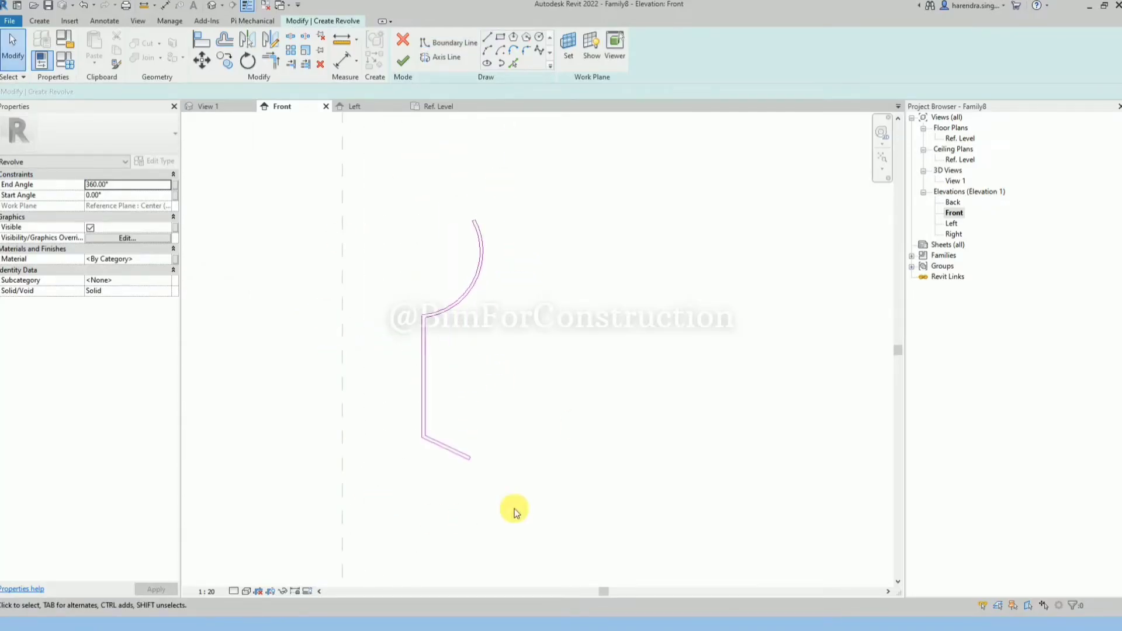
Step: Draw a 50-long vertical axis up from the bowl-stem junction and finish the revolve
left_click(449, 58)
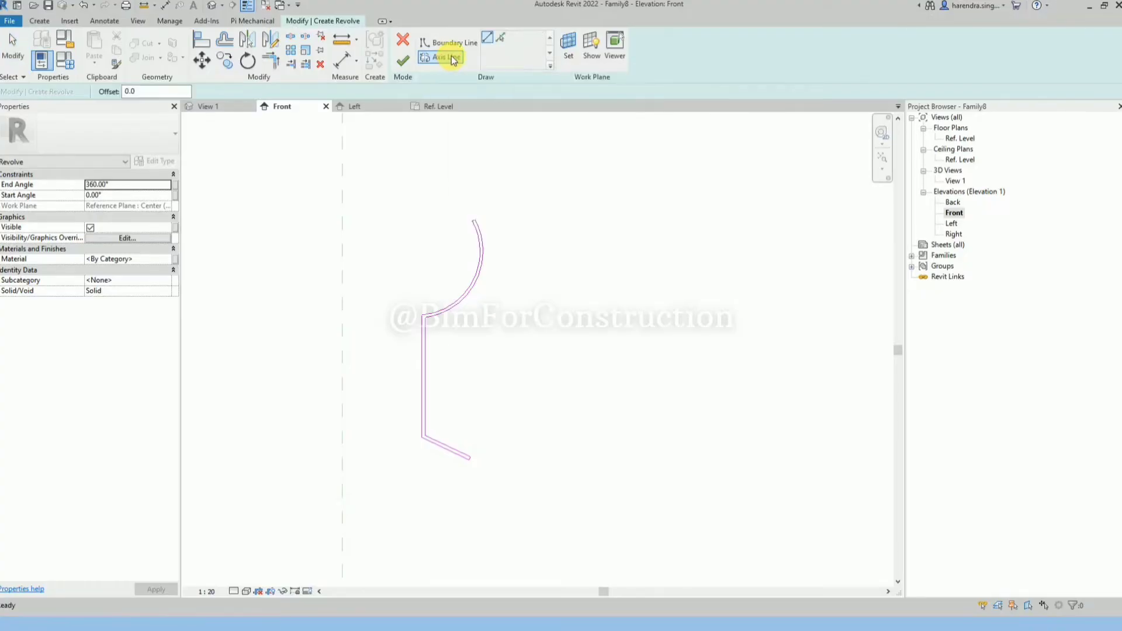
left_click(421, 314)
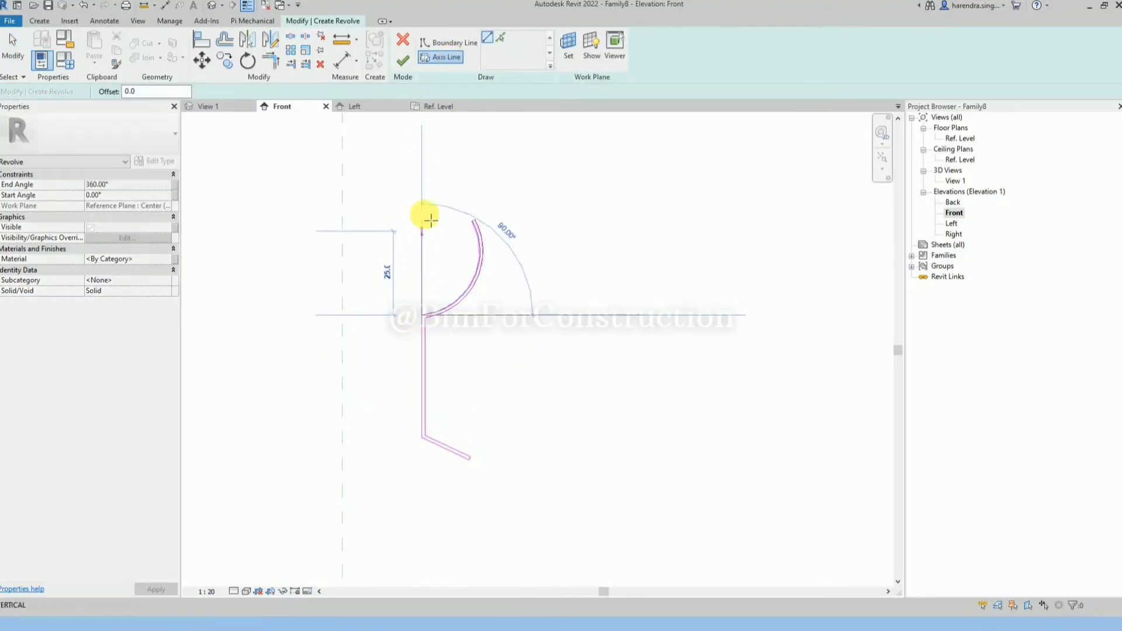
left_click(425, 149)
left_click(399, 63)
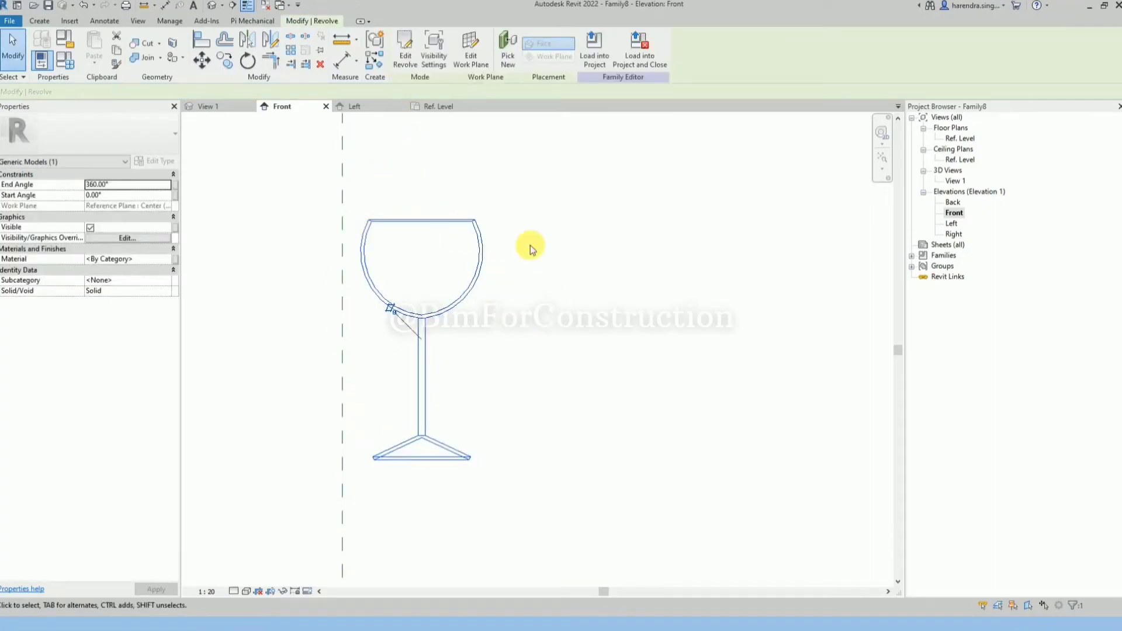
Step: Open the 3D view, orbit to an angle, and set the Shaded visual style
double_click(954, 180)
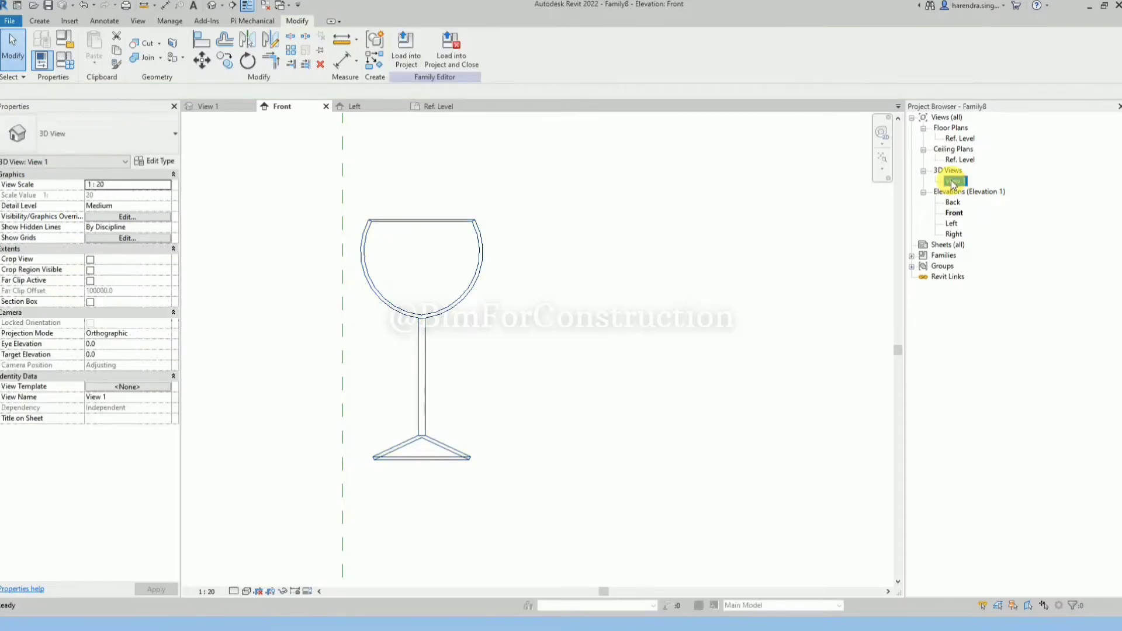
left_click(339, 326)
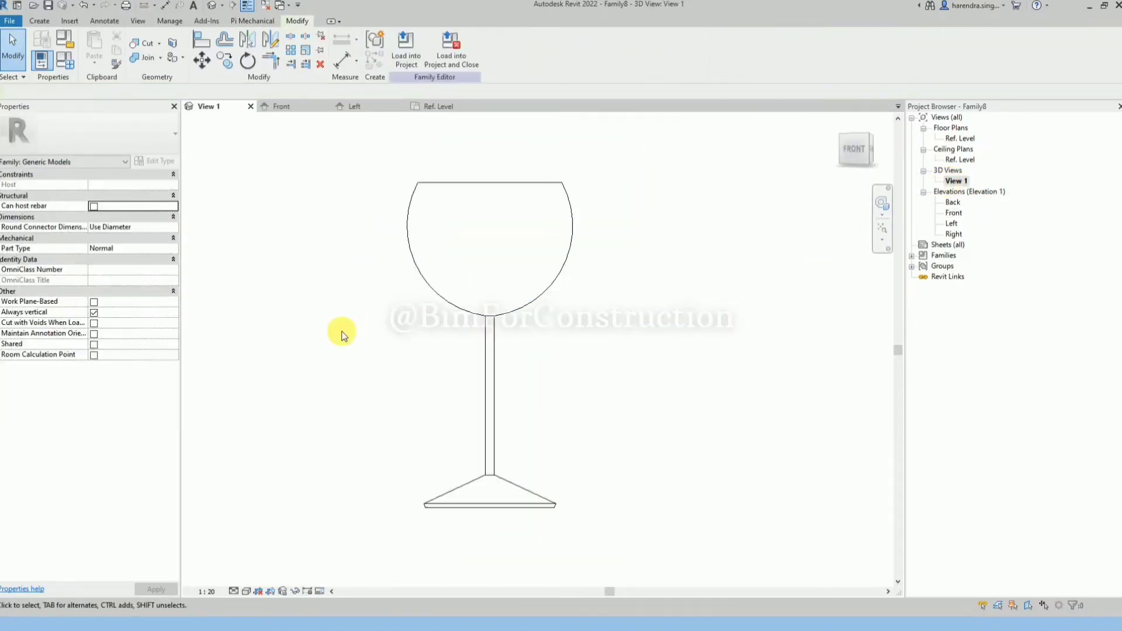
mouse_move(351, 313)
middle_mouse_down("shift")
mouse_move(488, 438)
mouse_move(644, 436)
middle_mouse_up("shift")
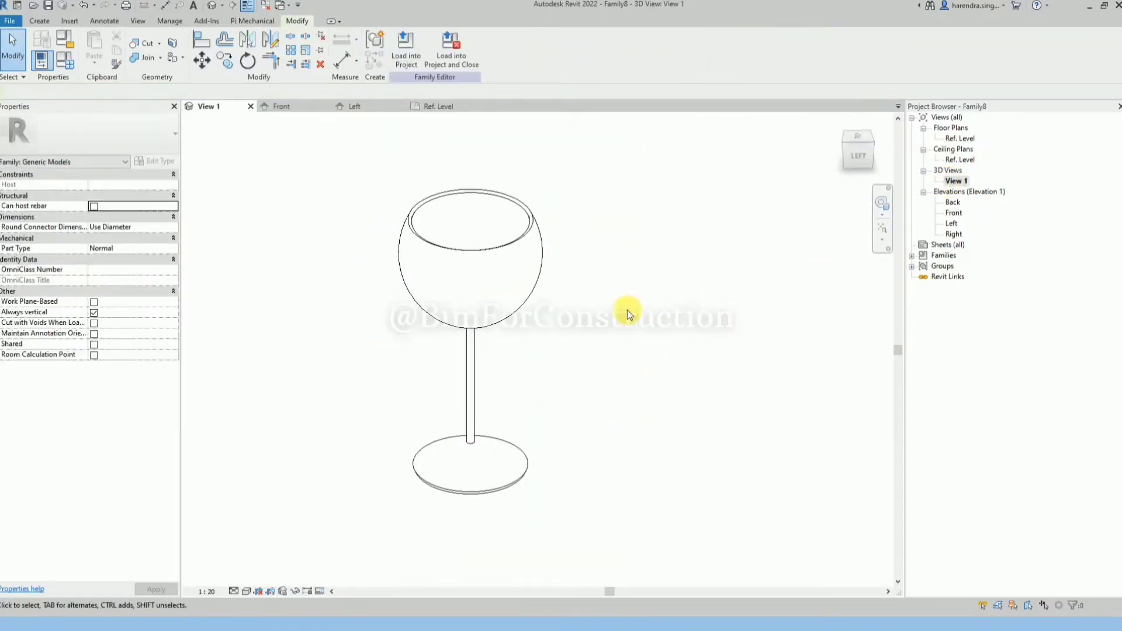
left_click(245, 591)
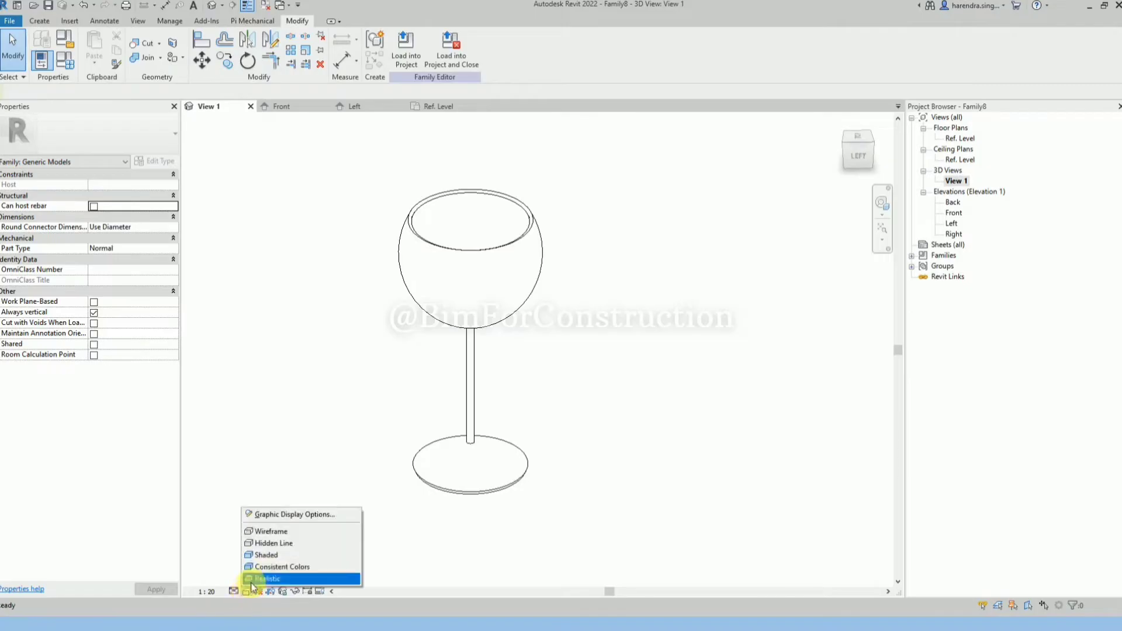
left_click(277, 556)
Step: Orbit to inspect the glass inside the bowl, from above and from the side
mouse_move(499, 373)
middle_mouse_down("shift")
mouse_move(591, 429)
mouse_move(792, 453)
mouse_move(577, 316)
middle_mouse_up("shift")
left_click(509, 296)
mouse_move(509, 295)
middle_mouse_down("shift")
mouse_move(567, 409)
mouse_move(769, 427)
mouse_move(699, 540)
mouse_move(456, 410)
mouse_move(413, 252)
mouse_move(446, 383)
mouse_move(616, 392)
middle_mouse_up("shift")
left_click(616, 392)
left_click(513, 408)
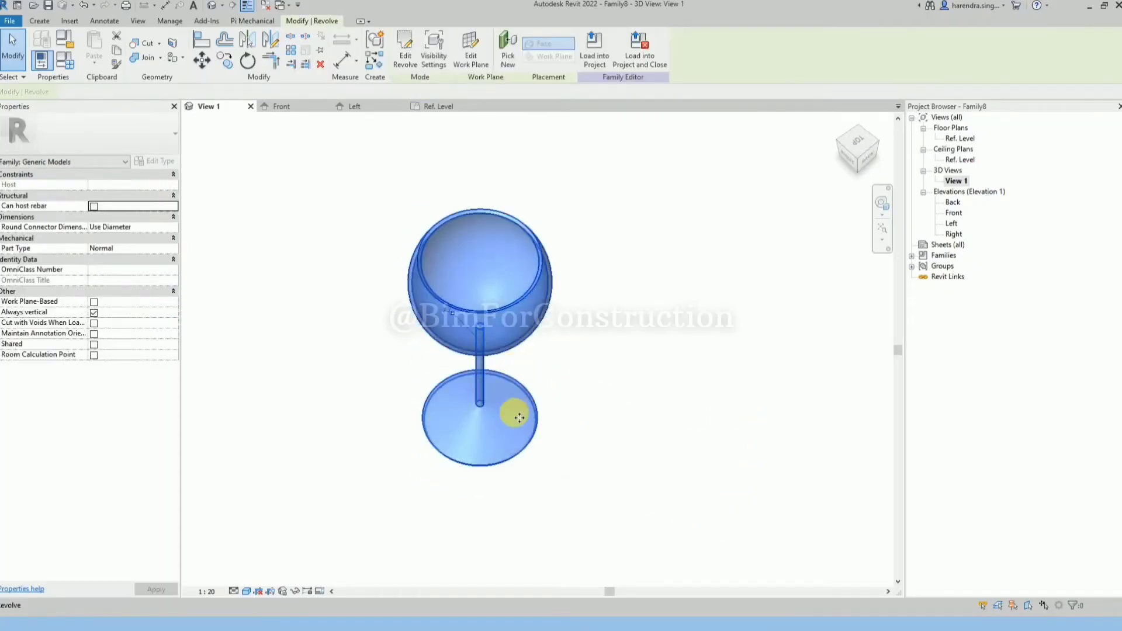
middle_click_drag(514, 408, 571, 333, "shift")
Step: Assign the Glass material to the wine glass in the Material Browser
left_click(165, 262)
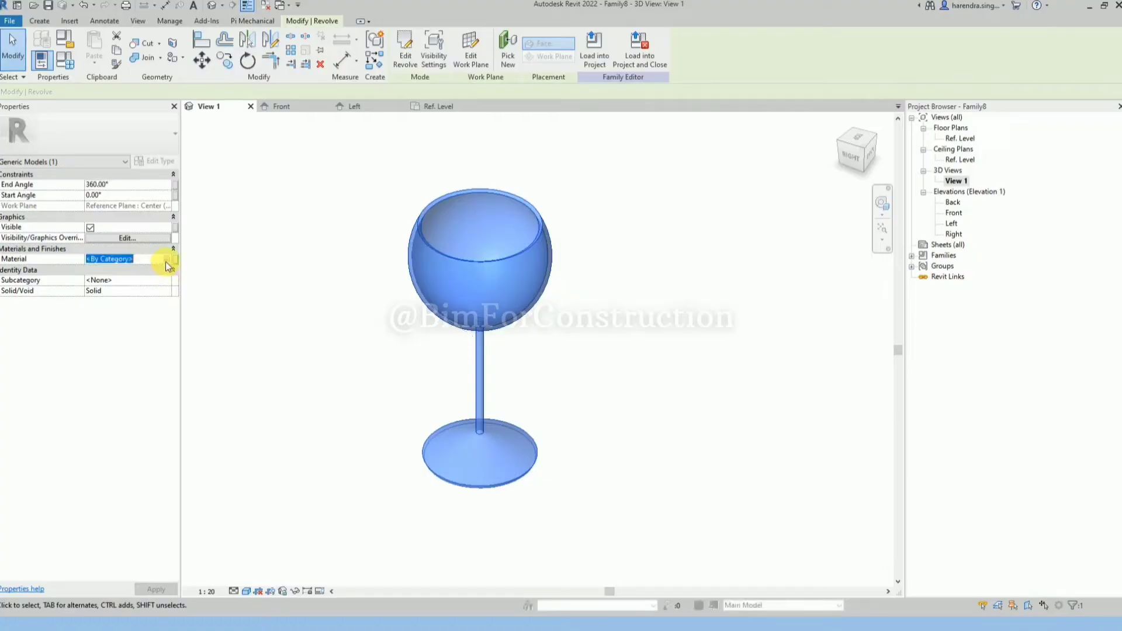
left_click(166, 260)
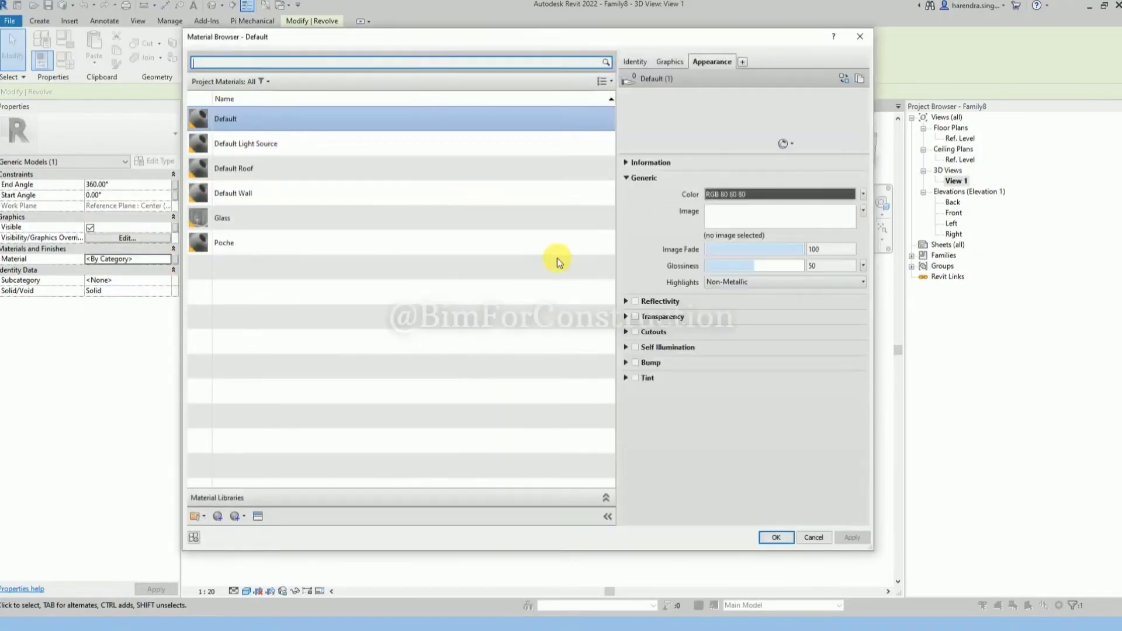
left_click(312, 226)
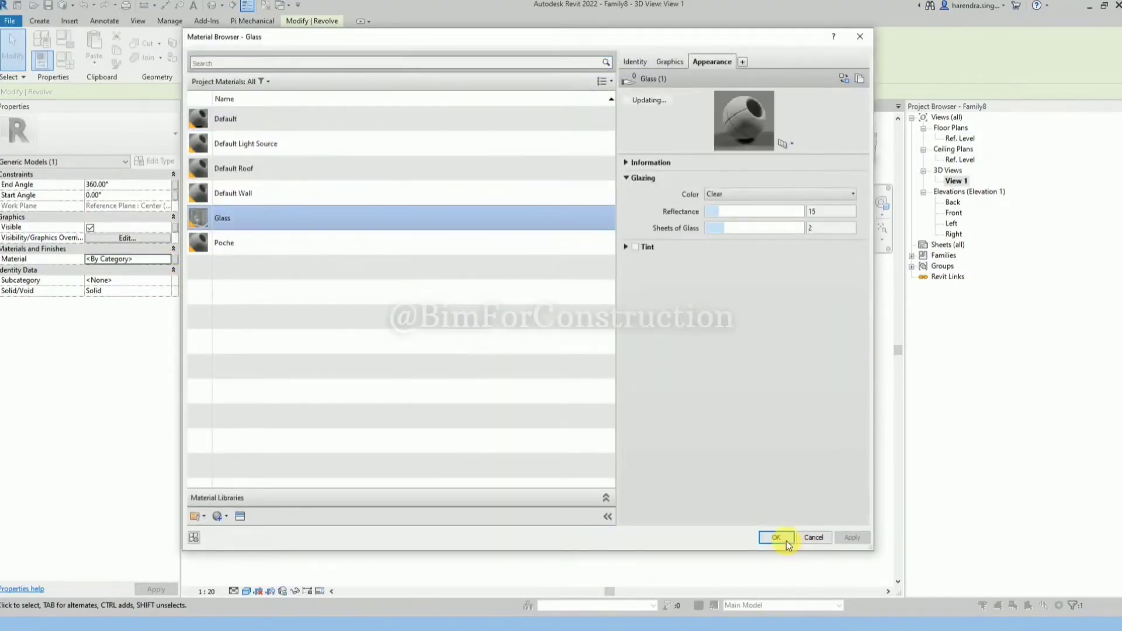
left_click(785, 539)
left_click(617, 343)
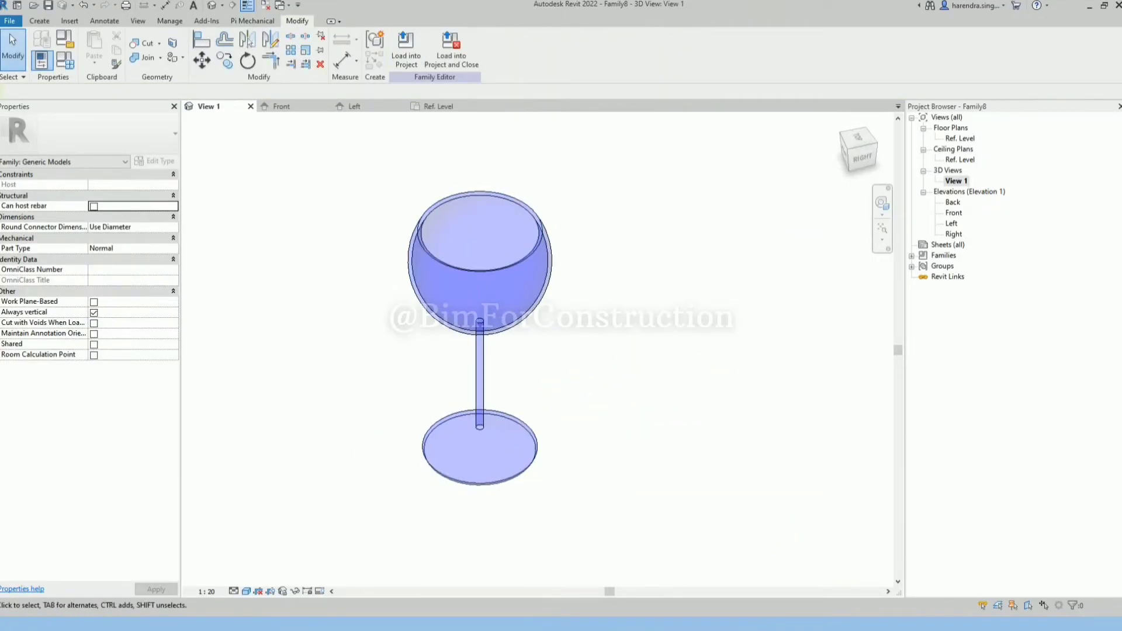
Step: Switch the visual style to Realistic and orbit around the glass
left_click(247, 591)
left_click(289, 572)
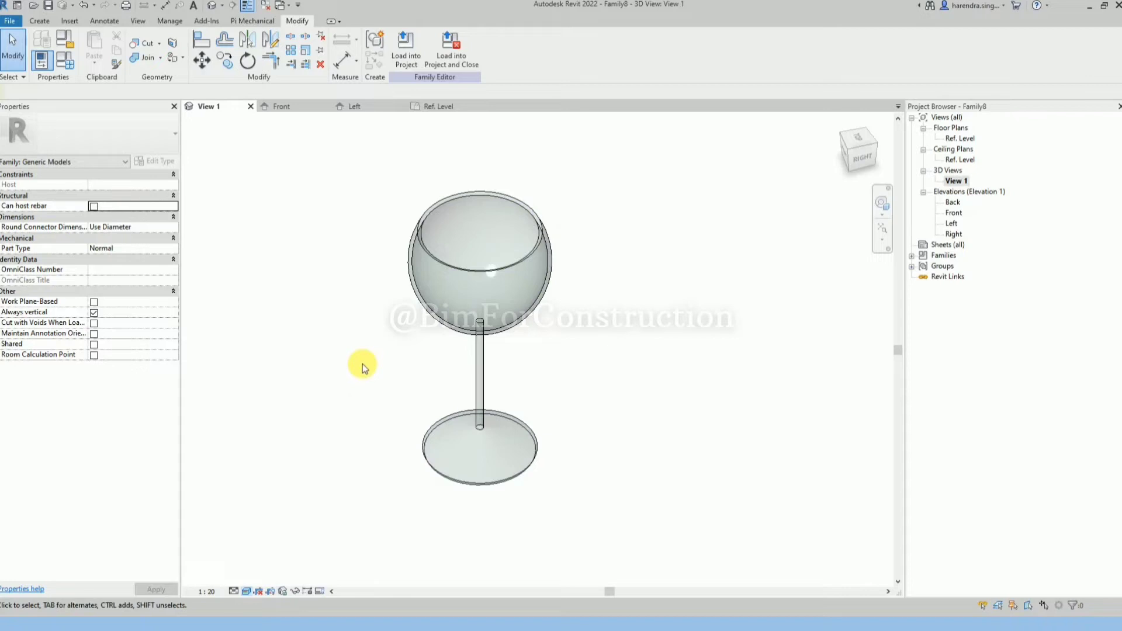
left_click(496, 278)
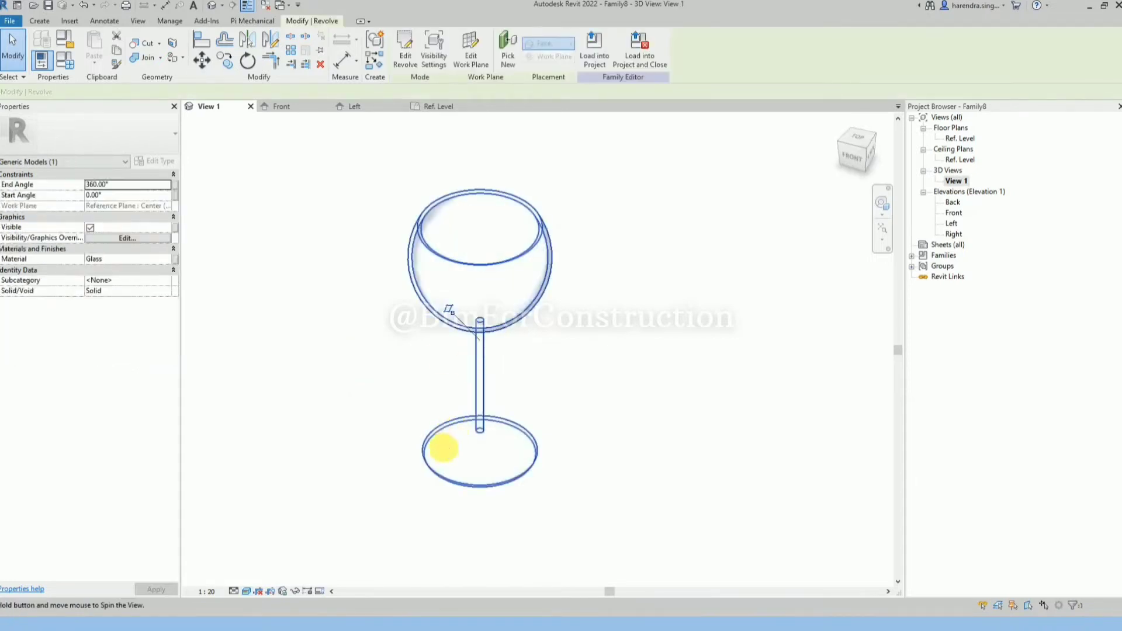
mouse_move(444, 446)
middle_mouse_down("shift")
mouse_move(727, 306)
mouse_move(596, 336)
mouse_move(454, 497)
mouse_move(622, 566)
mouse_move(781, 584)
mouse_move(602, 486)
mouse_move(644, 274)
middle_mouse_up("shift")
left_click(781, 578)
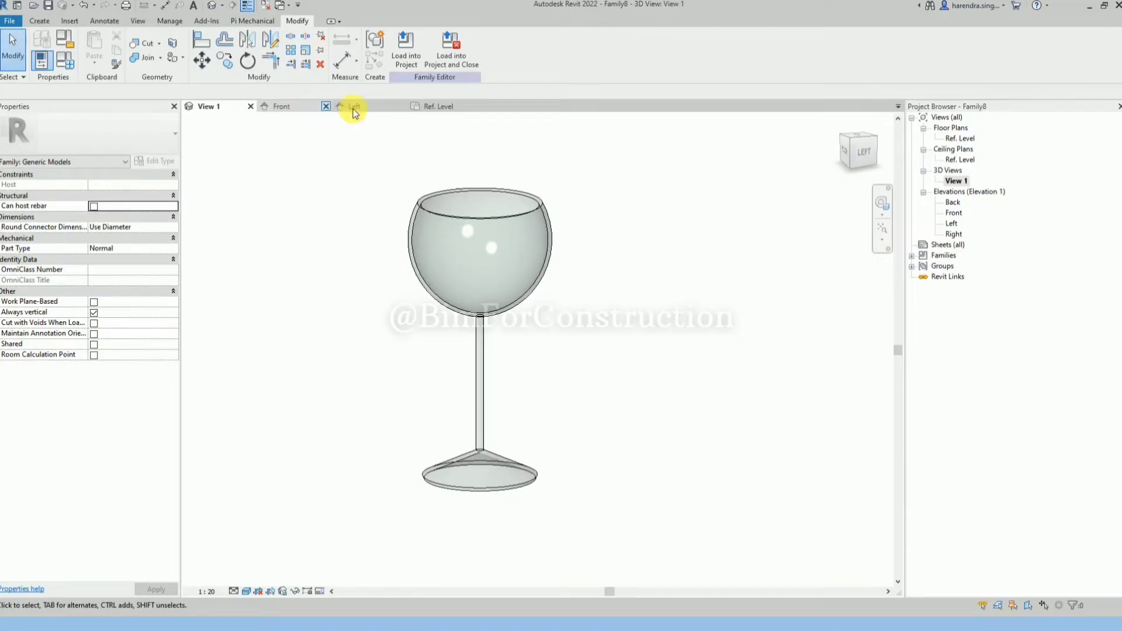
Step: Review the glass in the Left elevation and the Ref. Level plan
left_click(375, 109)
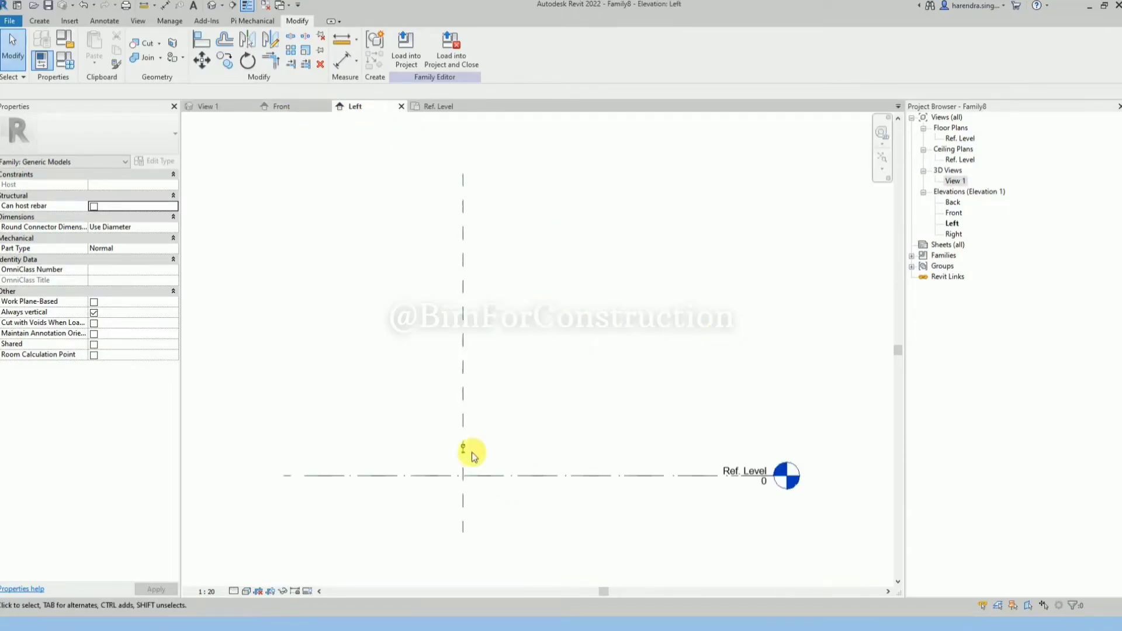
scroll(451, 466, "up", 2)
scroll(476, 431, "up", 2)
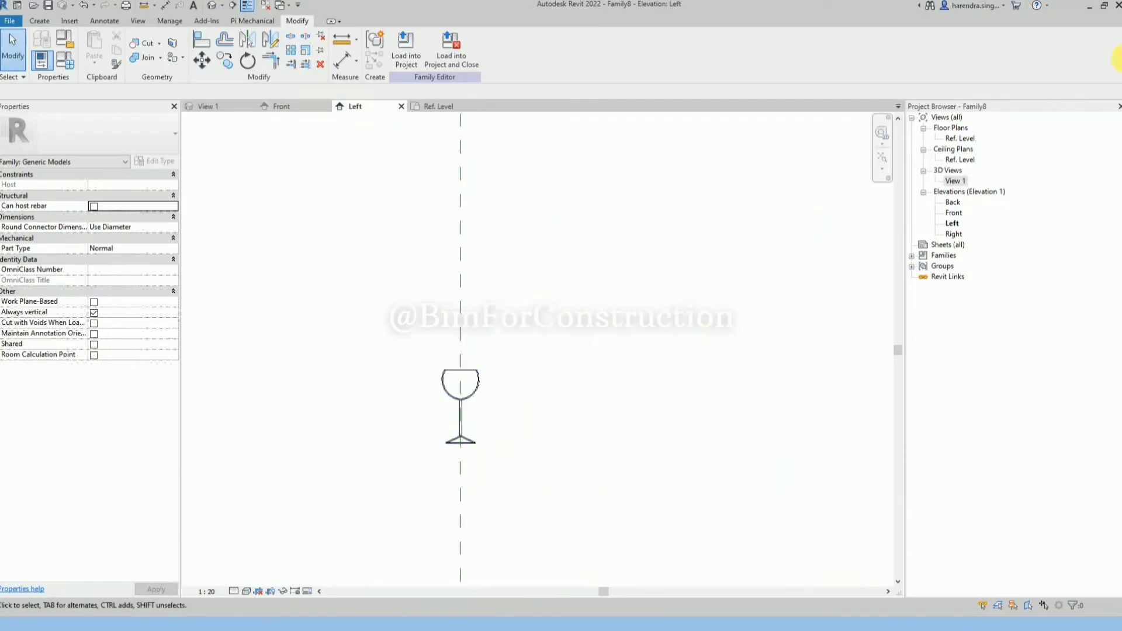
double_click(961, 138)
scroll(478, 394, "up", 2)
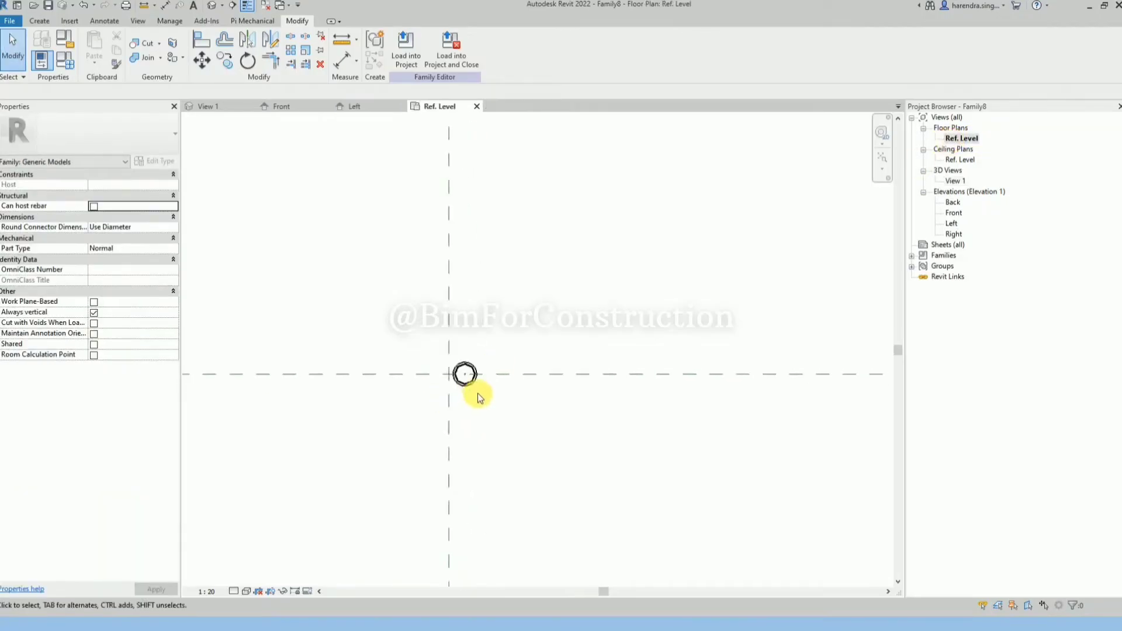
scroll(477, 393, "up", 3)
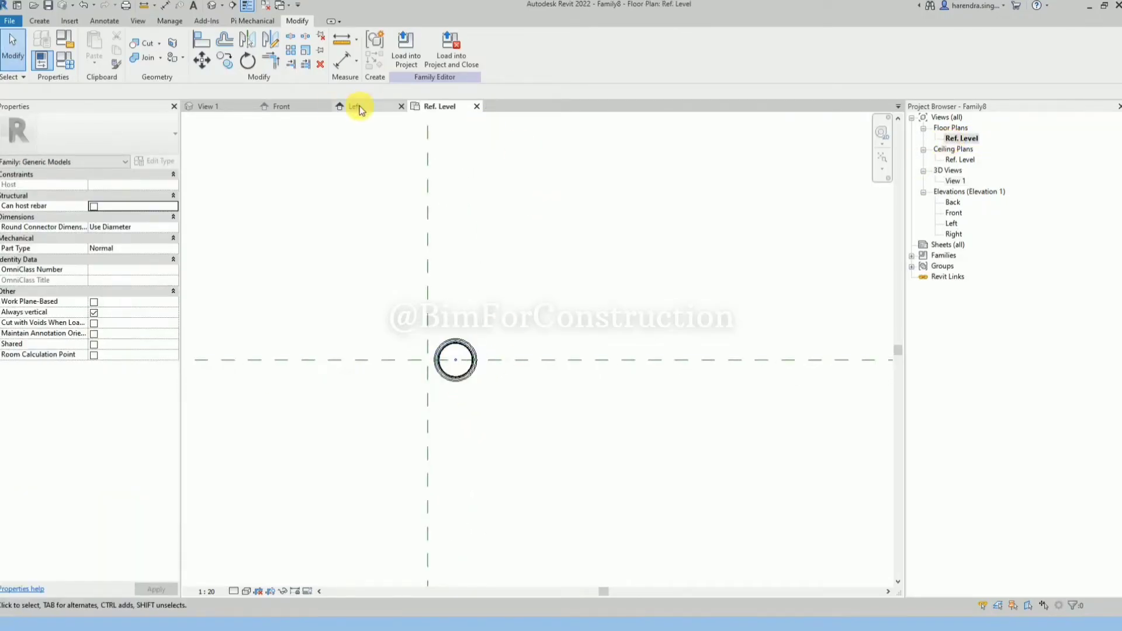
left_click(356, 106)
Step: Reopen the glass's revolve sketch in Elevation: Front and finish it again
left_click(467, 397)
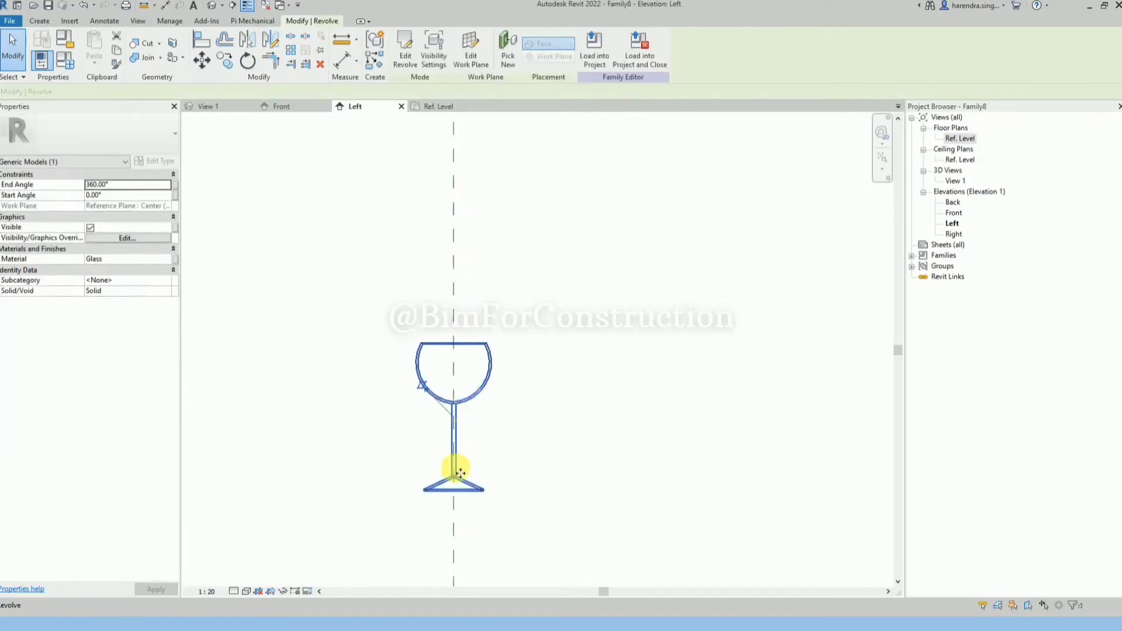
scroll(452, 463, "up", 4)
left_click(404, 53)
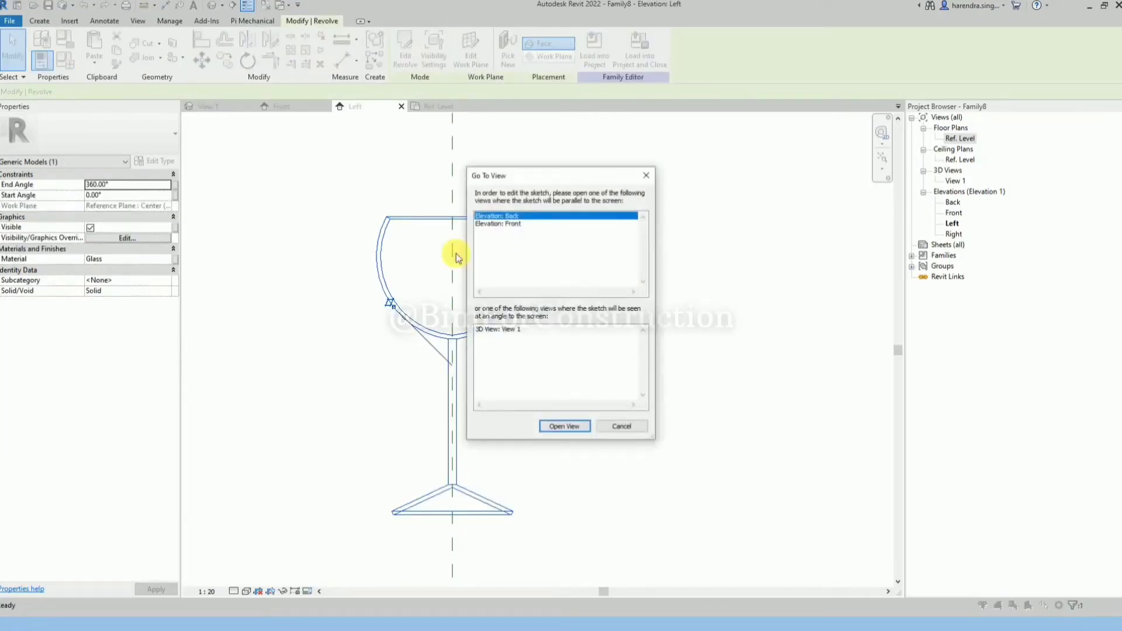
left_click(511, 225)
left_click(558, 433)
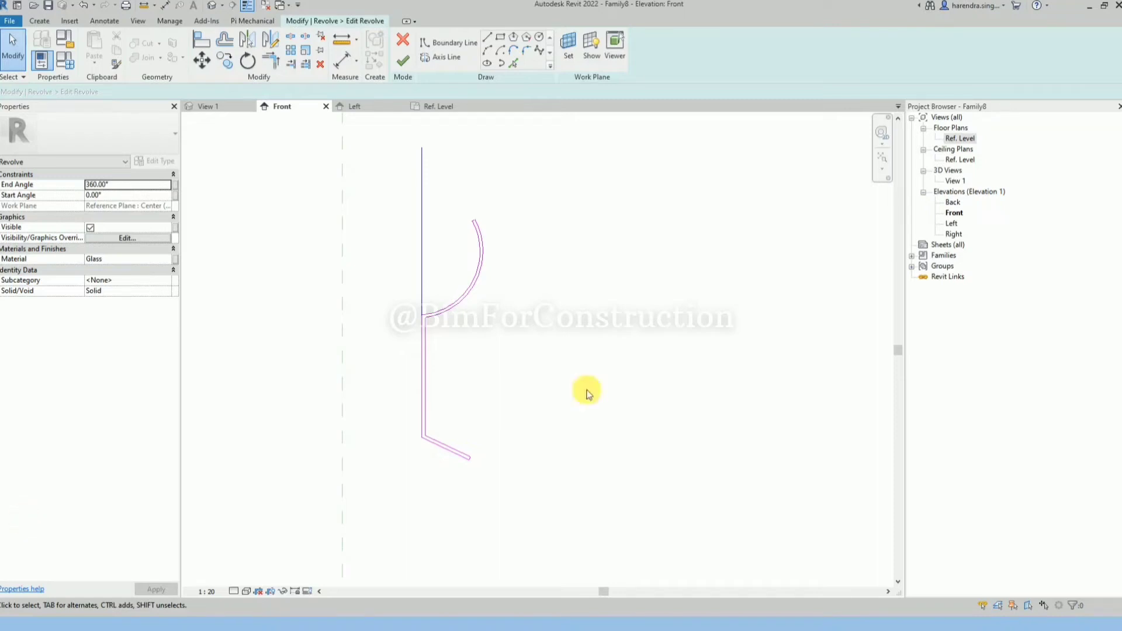
left_click(399, 63)
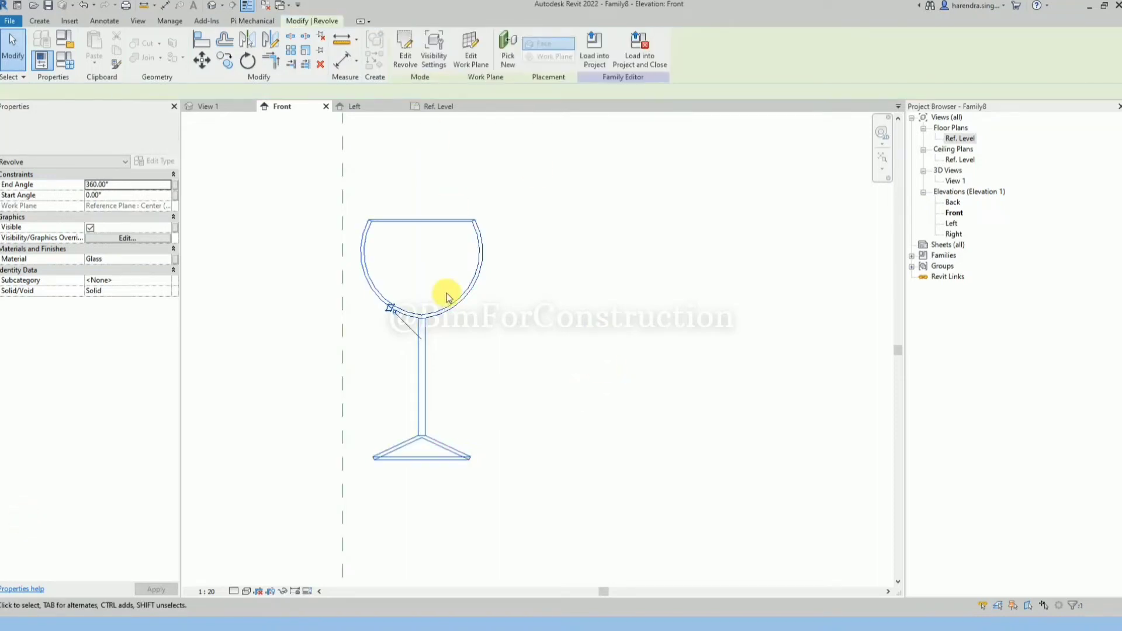
scroll(451, 313, "down", 2)
scroll(454, 313, "down", 2)
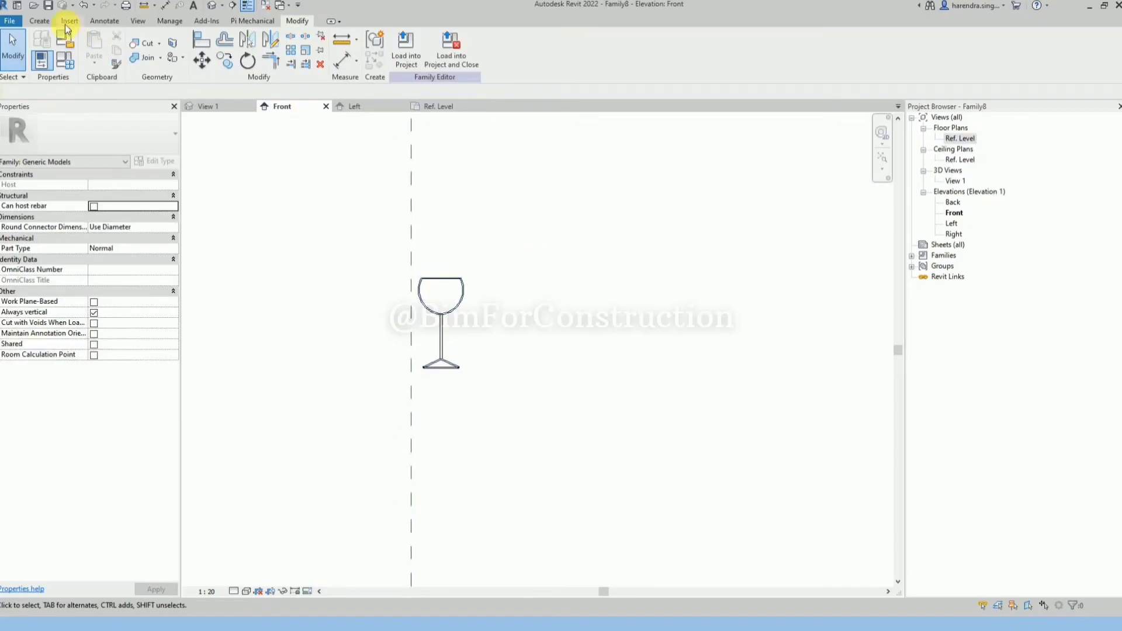
Step: Start a new revolve and sketch the tabletop, stem side and base edges
left_click(38, 20)
left_click(157, 62)
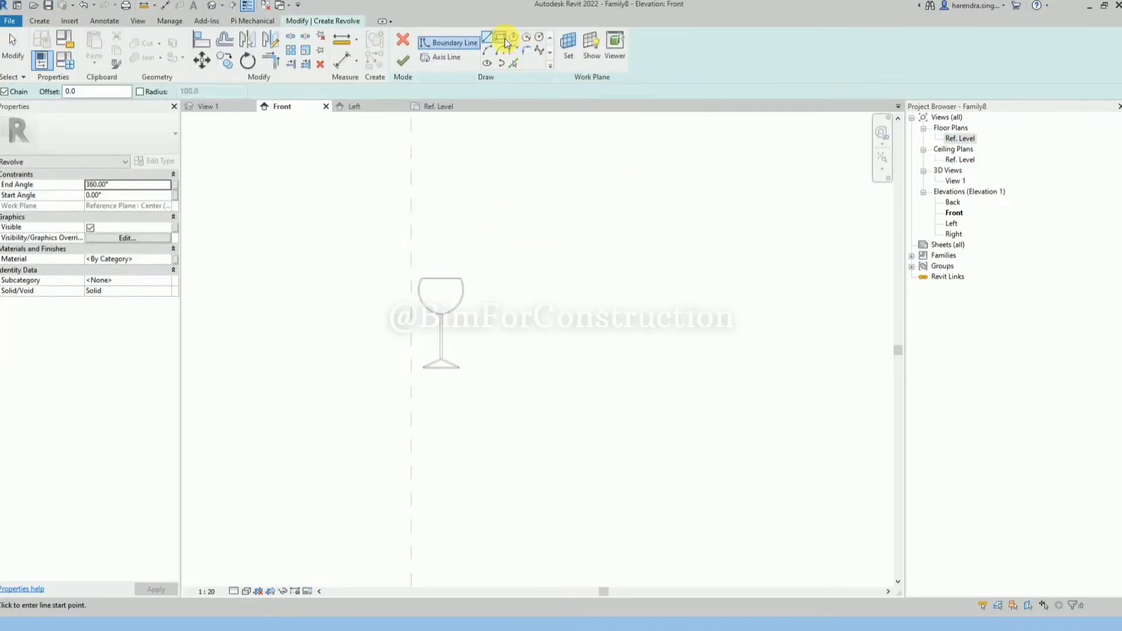
left_click(500, 40)
scroll(657, 318, "up", 2)
scroll(648, 298, "up", 1)
left_click(533, 187)
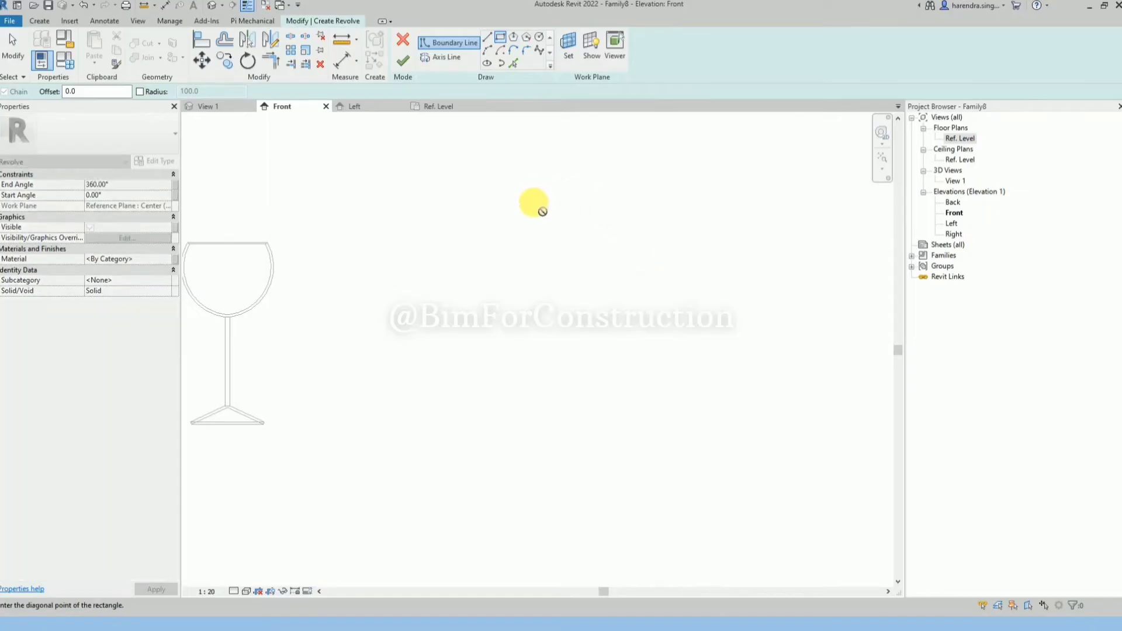
left_click(488, 37)
left_click(514, 180)
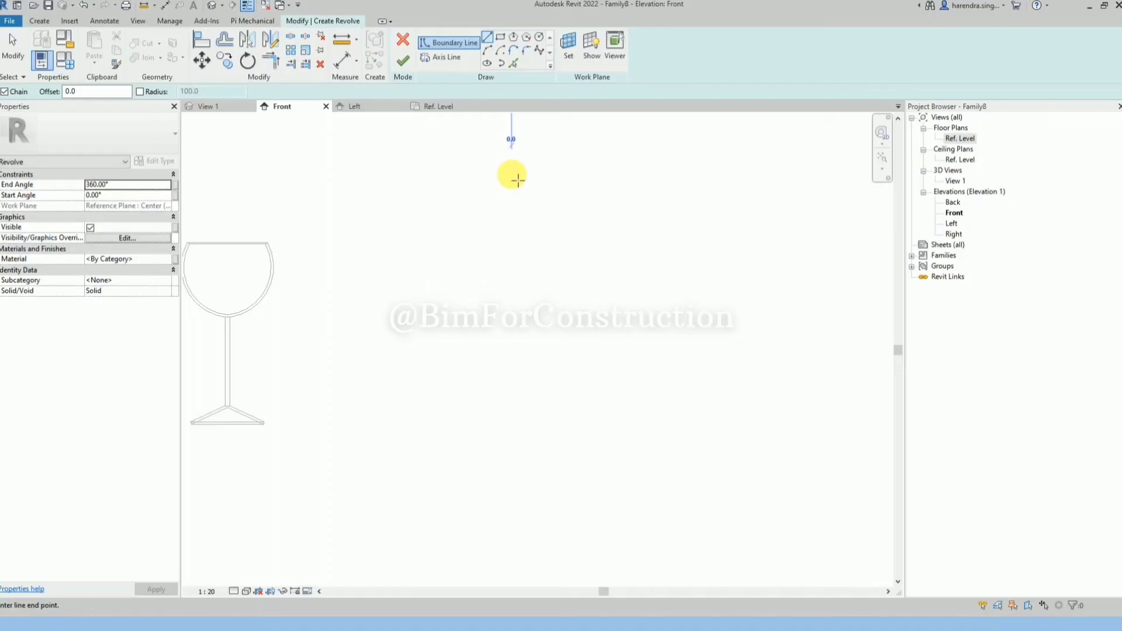
left_click(519, 200)
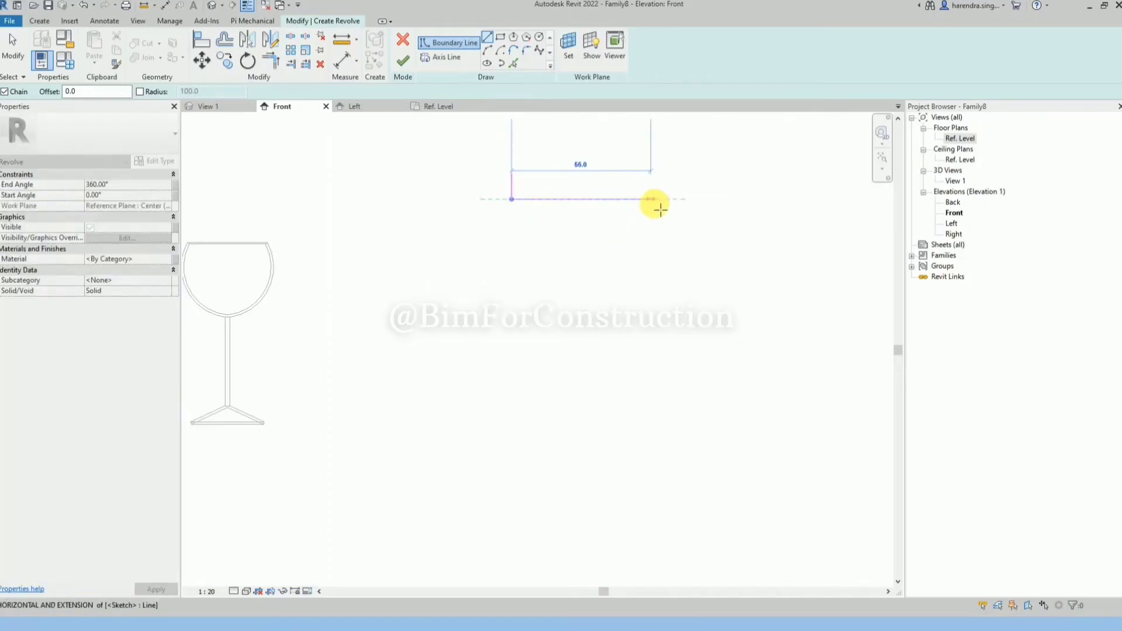
left_click(641, 200)
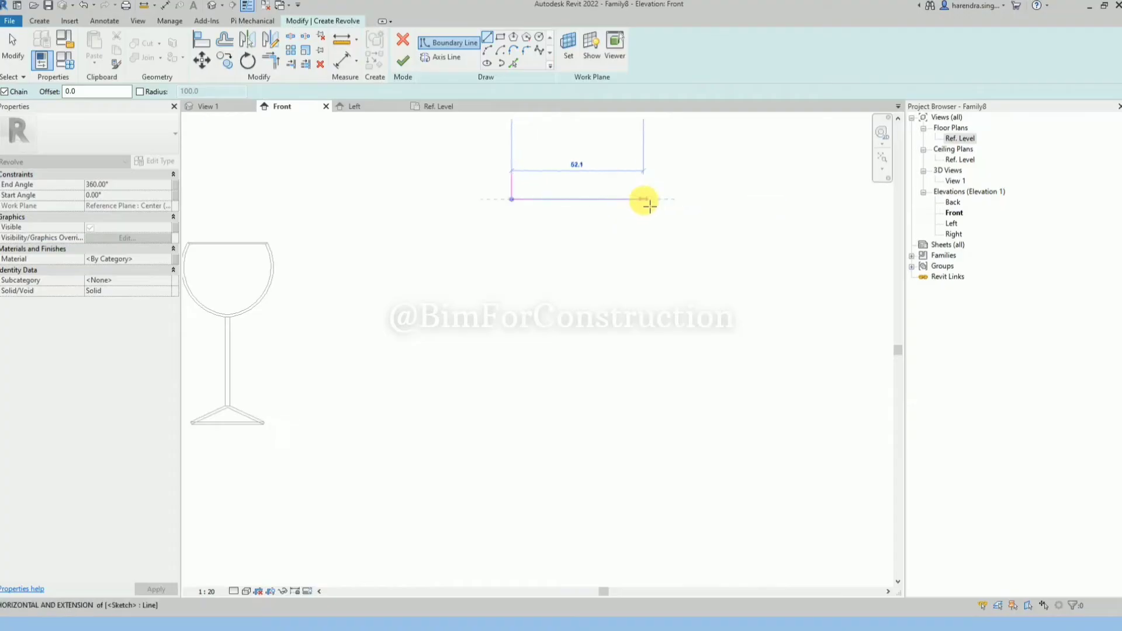
left_click(639, 200)
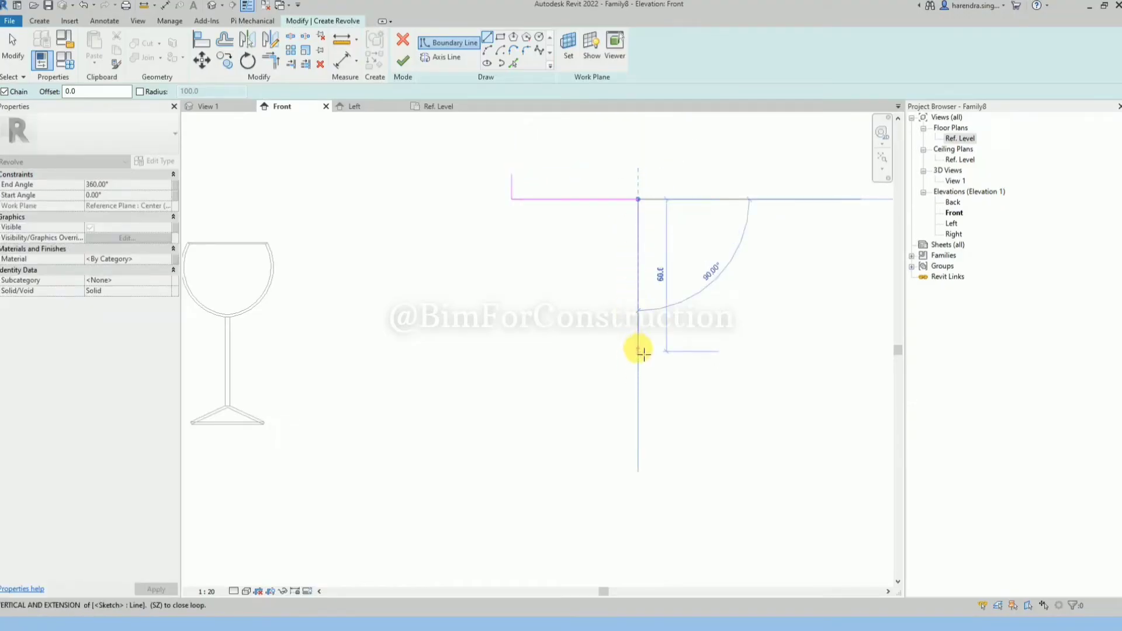
left_click(638, 354)
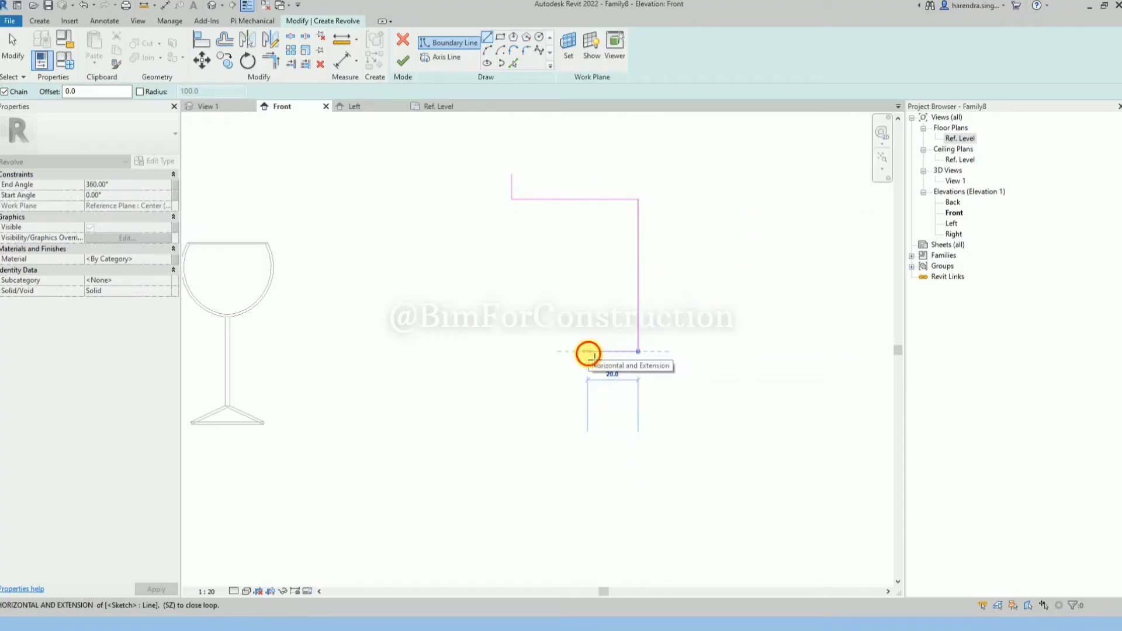
left_click(593, 359)
key("Escape")
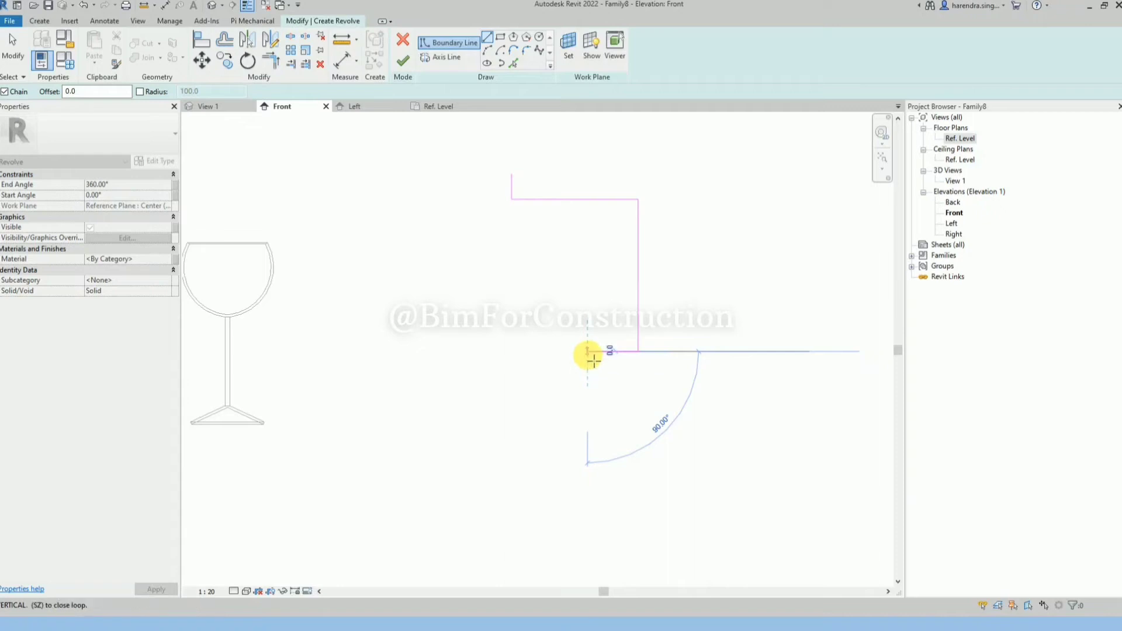
key("Escape")
Step: Draw the outer top edge and outer side, closing the table profile at the base
left_click(515, 62)
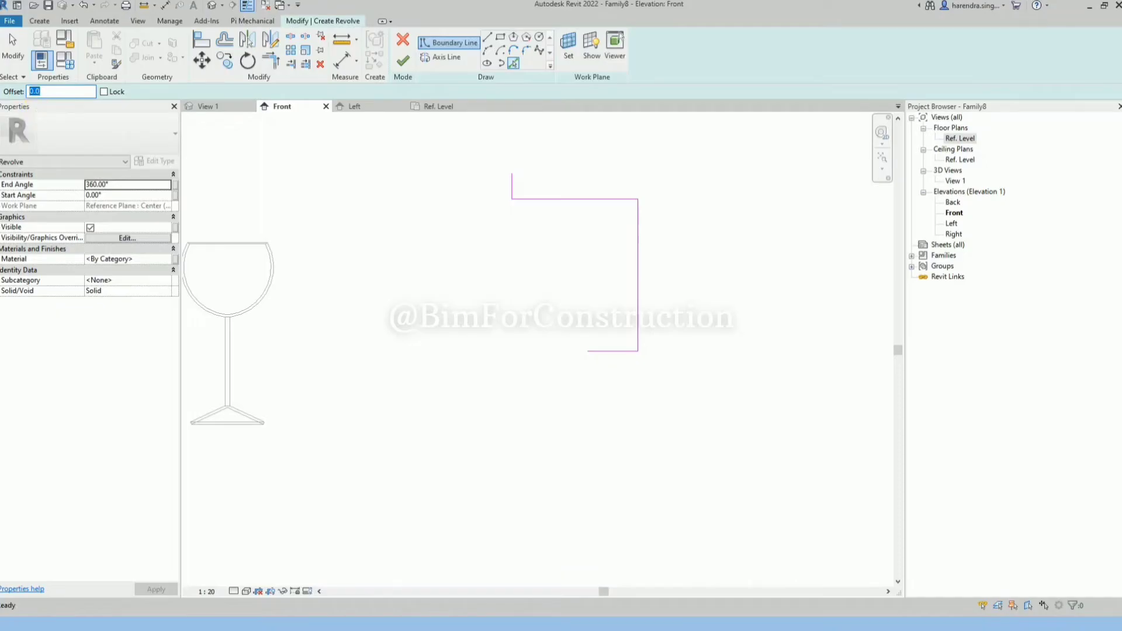
left_click(488, 38)
left_click(511, 173)
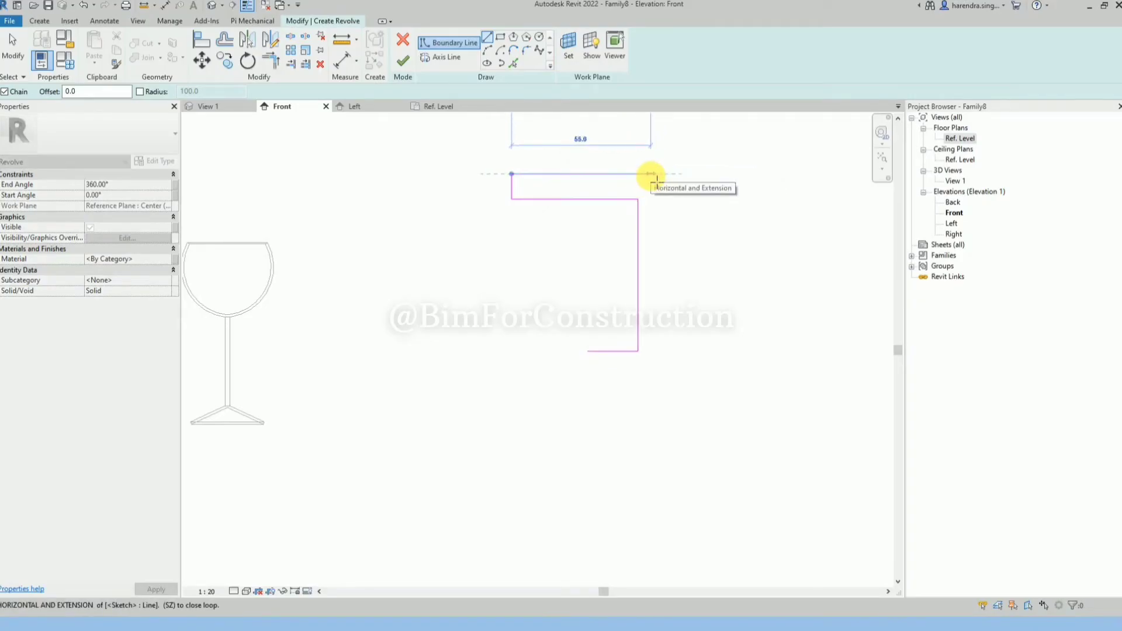
left_click(657, 174)
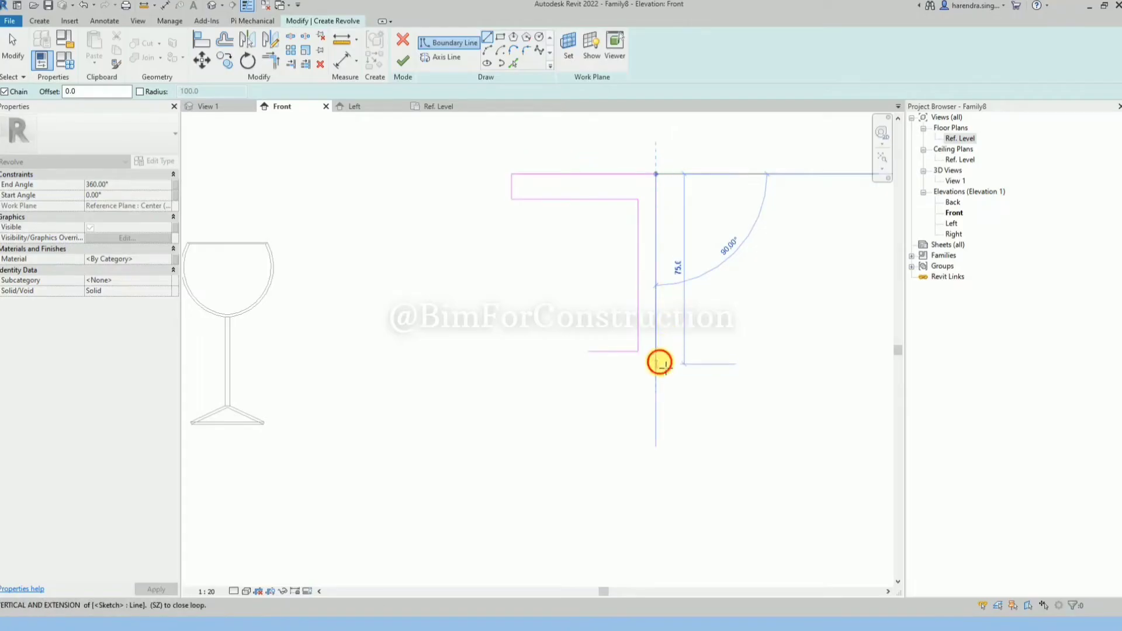
left_click(658, 363)
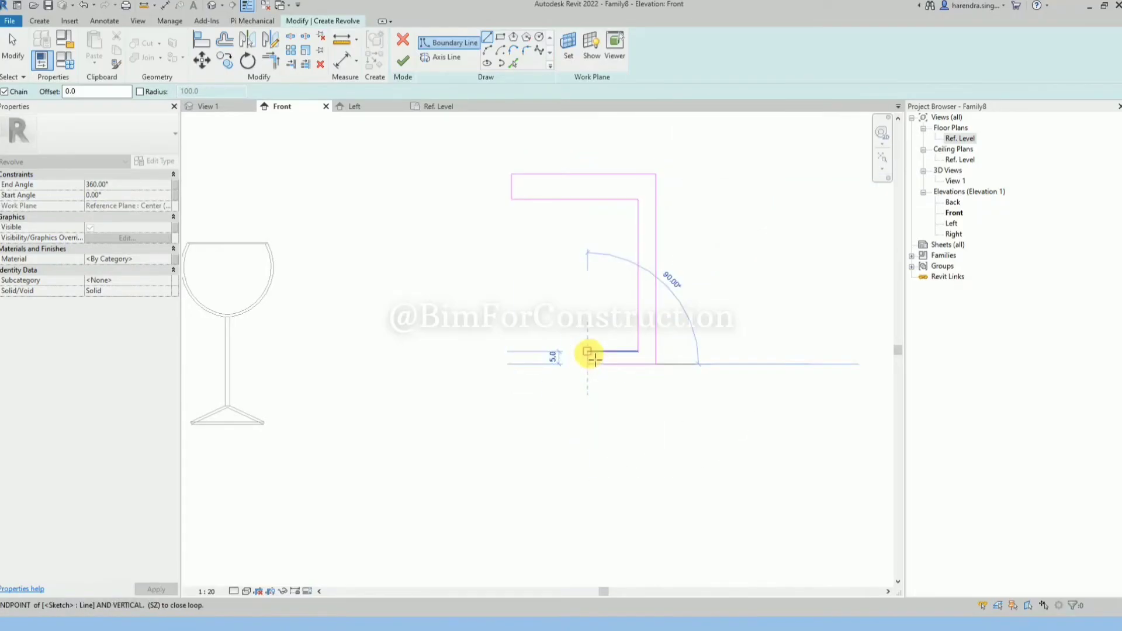
left_click(588, 352)
Step: Add a vertical axis on the profile edge and finish the round table revolve
left_click(446, 58)
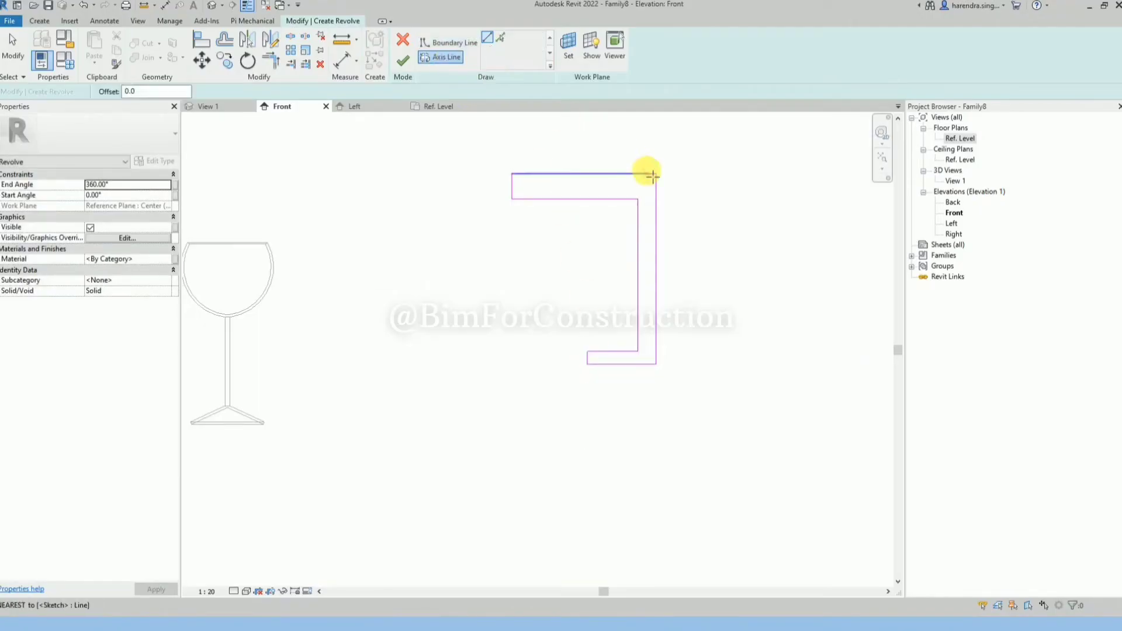
left_click(657, 174)
left_click(656, 124)
key("Escape")
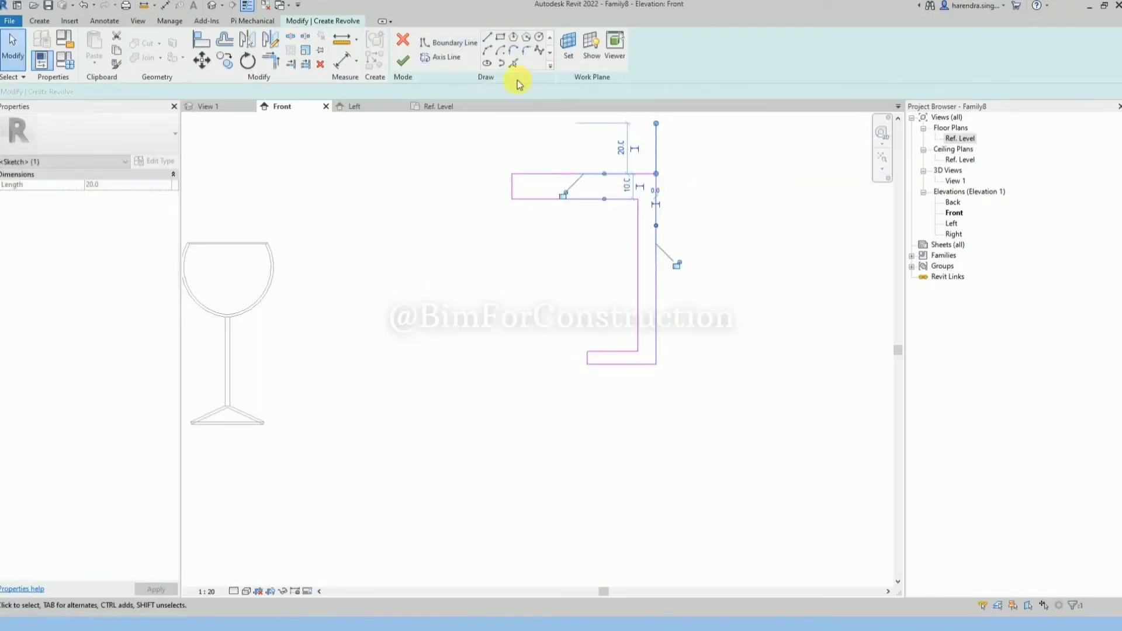
left_click(402, 61)
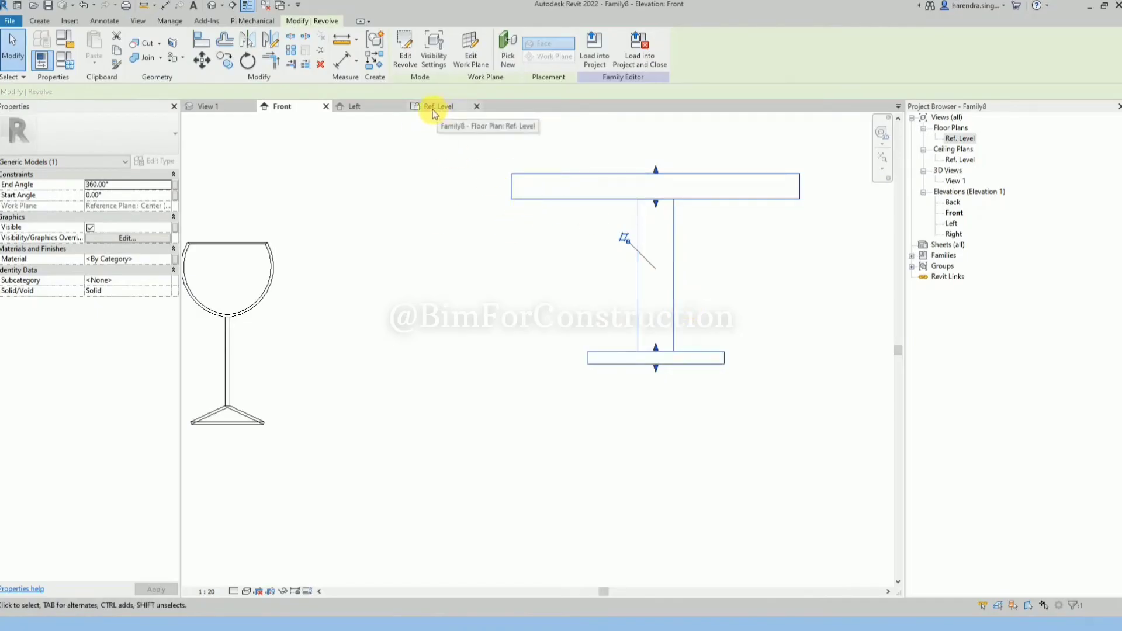
Step: Orbit the 3D view to see the table beside the glass, and select the table
left_click(210, 106)
scroll(668, 322, "down", 3)
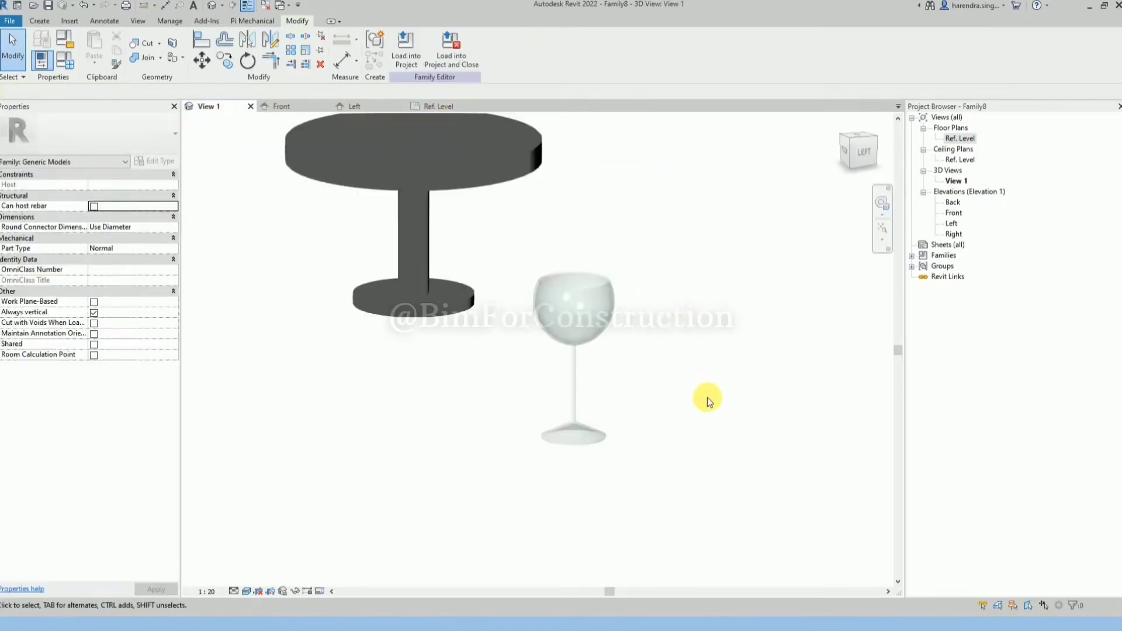
middle_click_drag(708, 396, 637, 440, "shift")
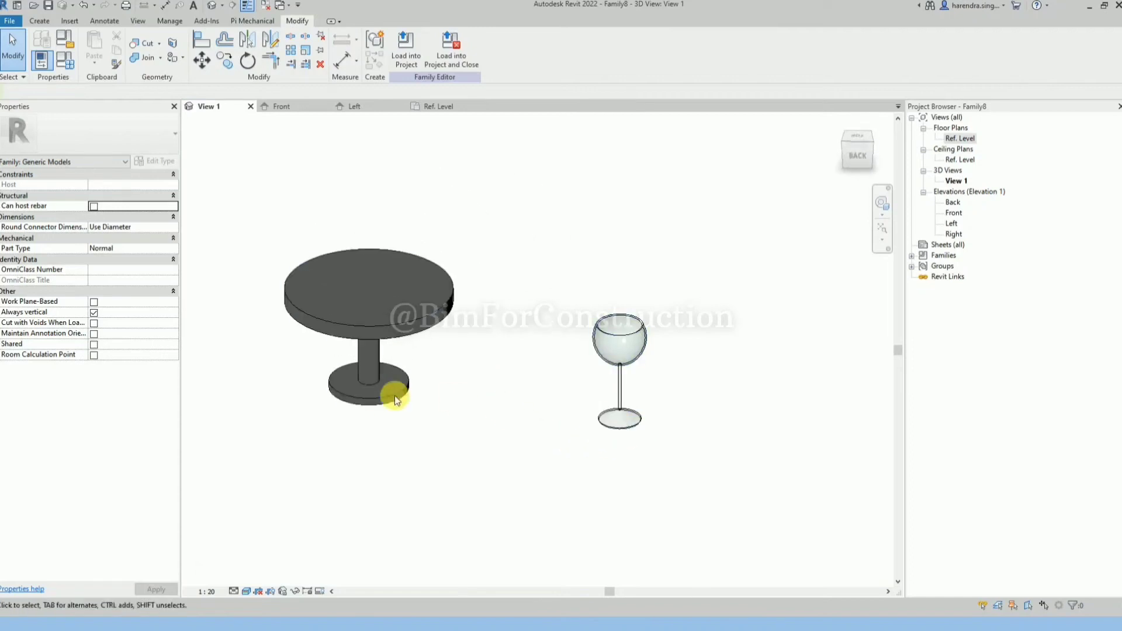
left_click(389, 400)
Step: Set the Default material's colour to RGB 128 64 64 and enable Use Render Appearance
left_click(159, 261)
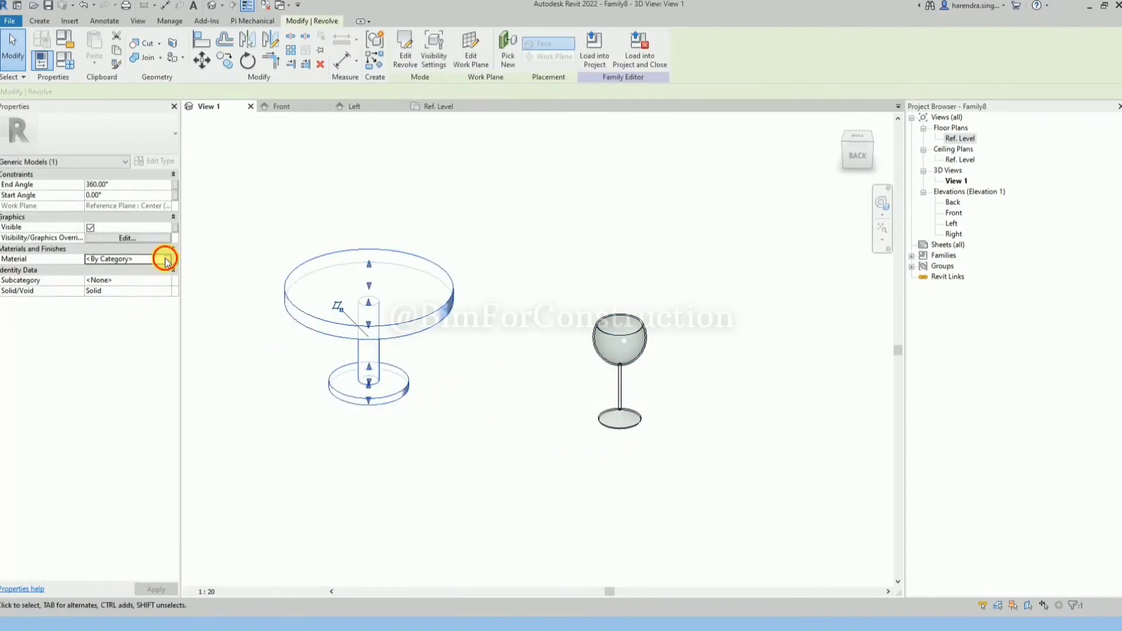
left_click(167, 259)
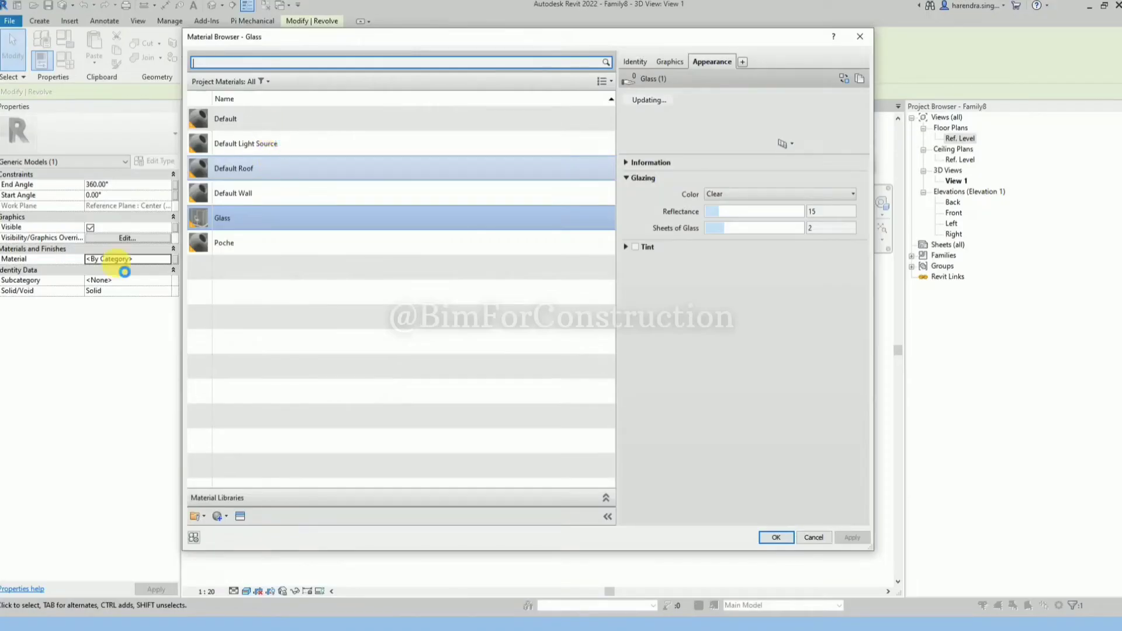
left_click(226, 118)
left_click(737, 196)
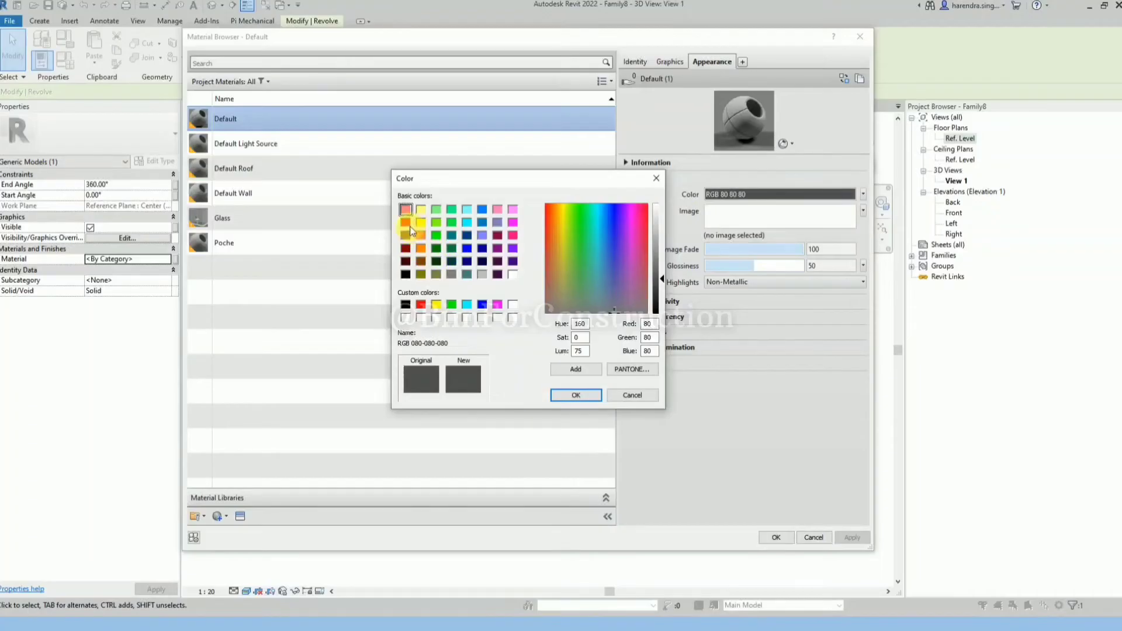
left_click(408, 233)
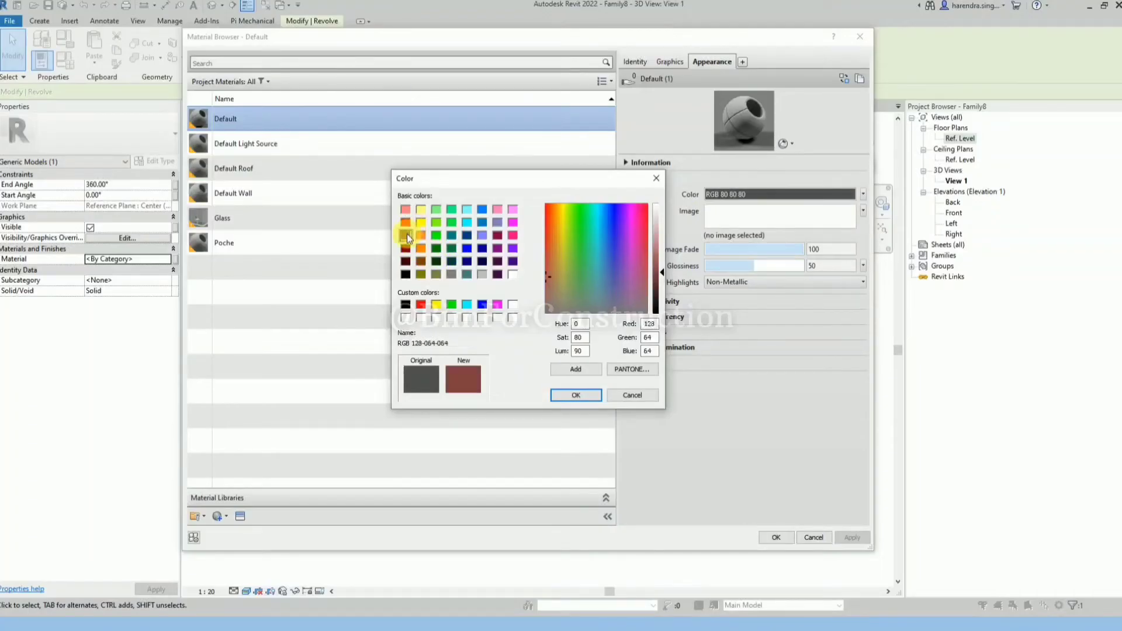
left_click(579, 395)
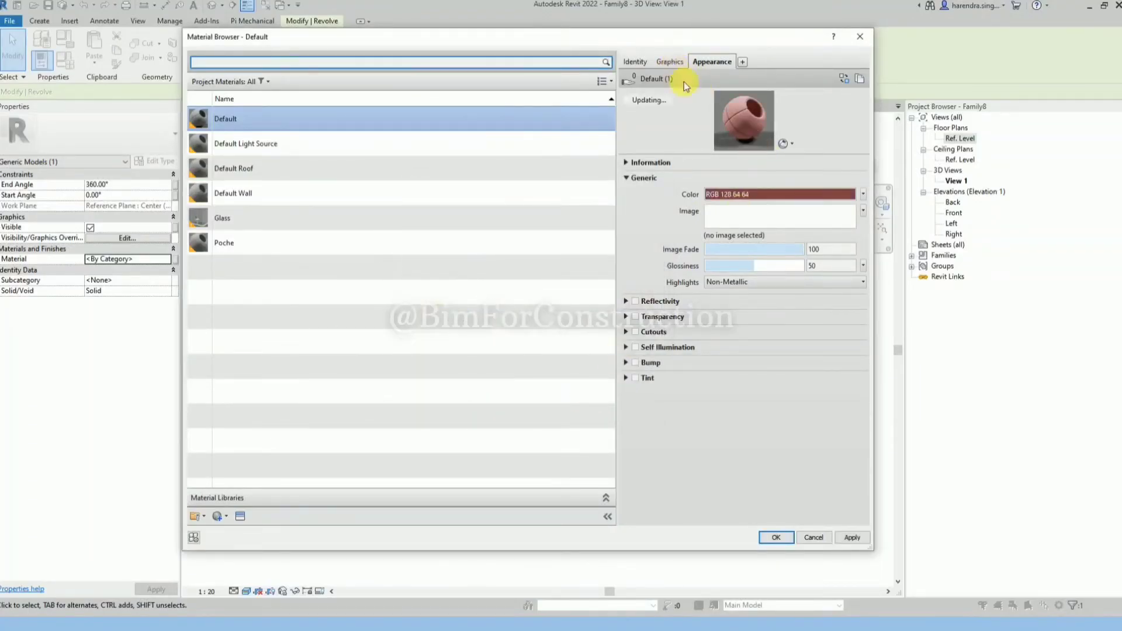
left_click(669, 62)
left_click(708, 93)
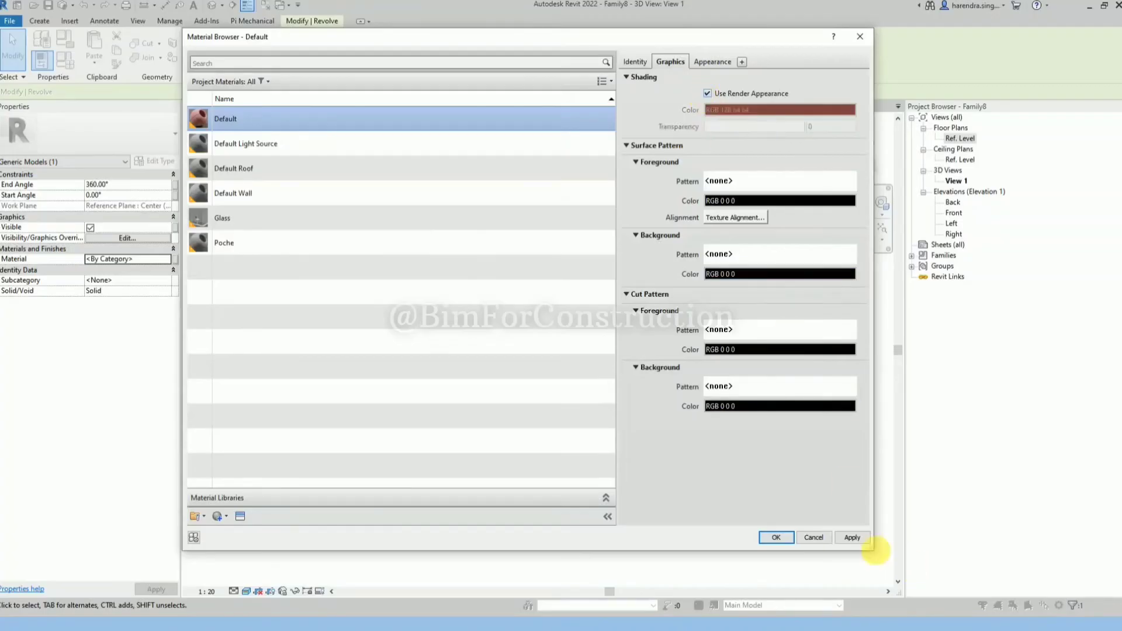
Step: Apply the material change, close the material browser and tilt the view nearly level
left_click(783, 537)
left_click(501, 412)
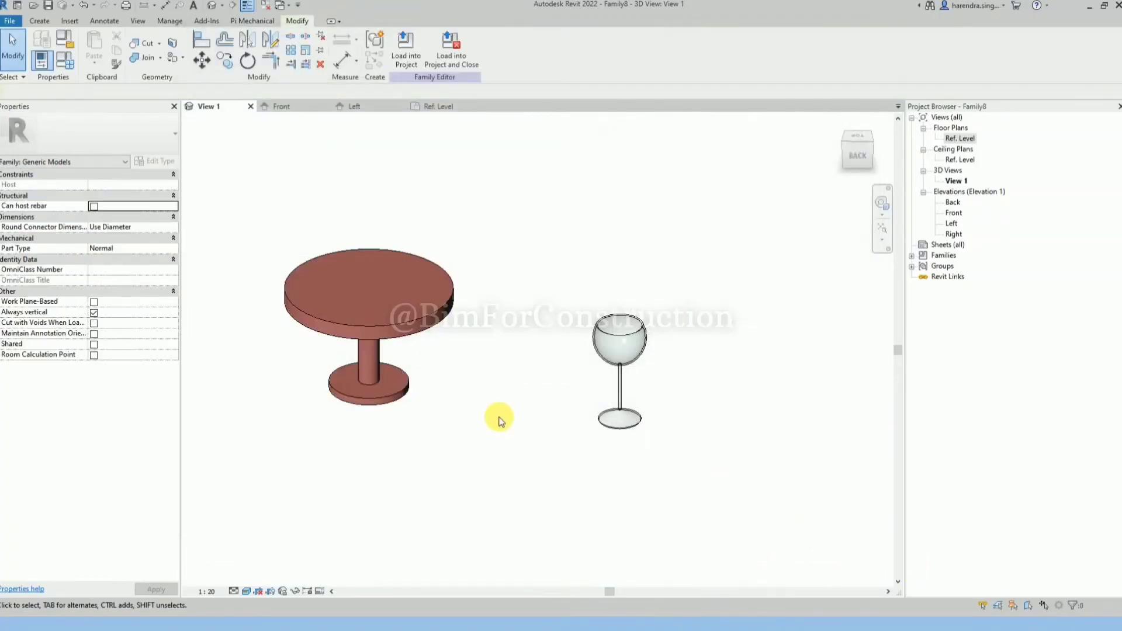
middle_click_drag(435, 399, 472, 330, "shift")
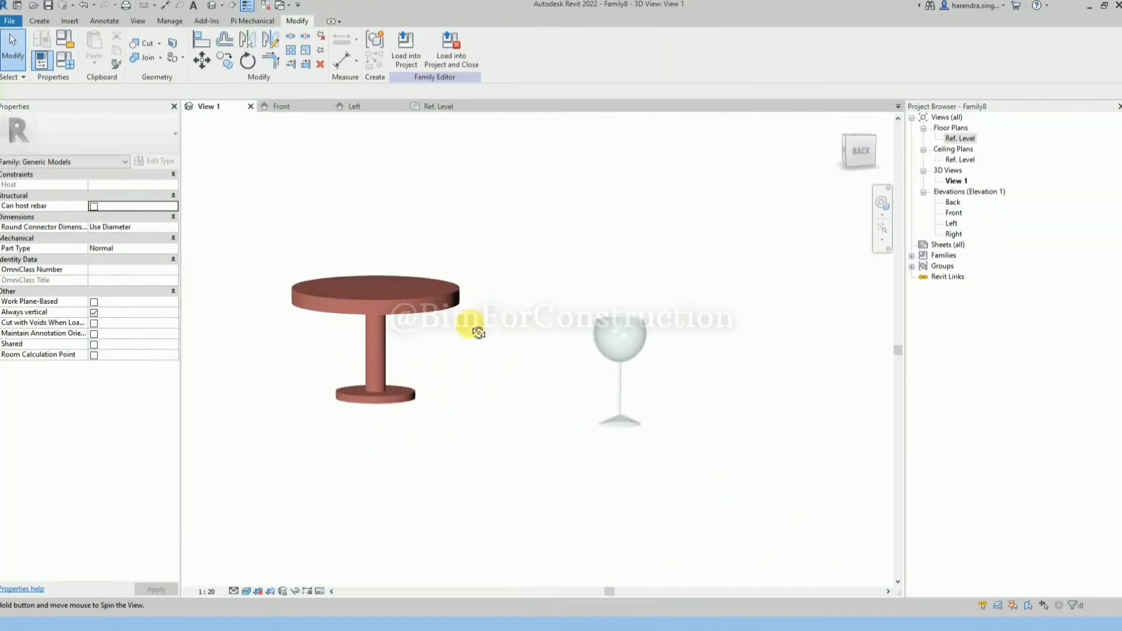
Step: From the back view, drag the table's base downward to lengthen its stem
left_click(864, 151)
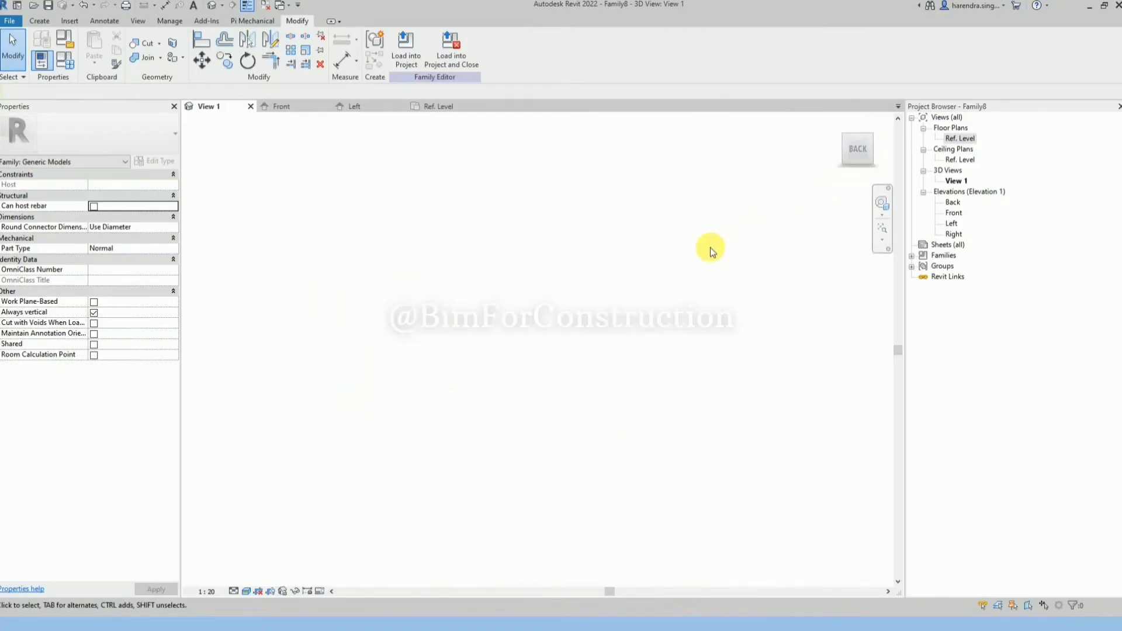
left_click(693, 408)
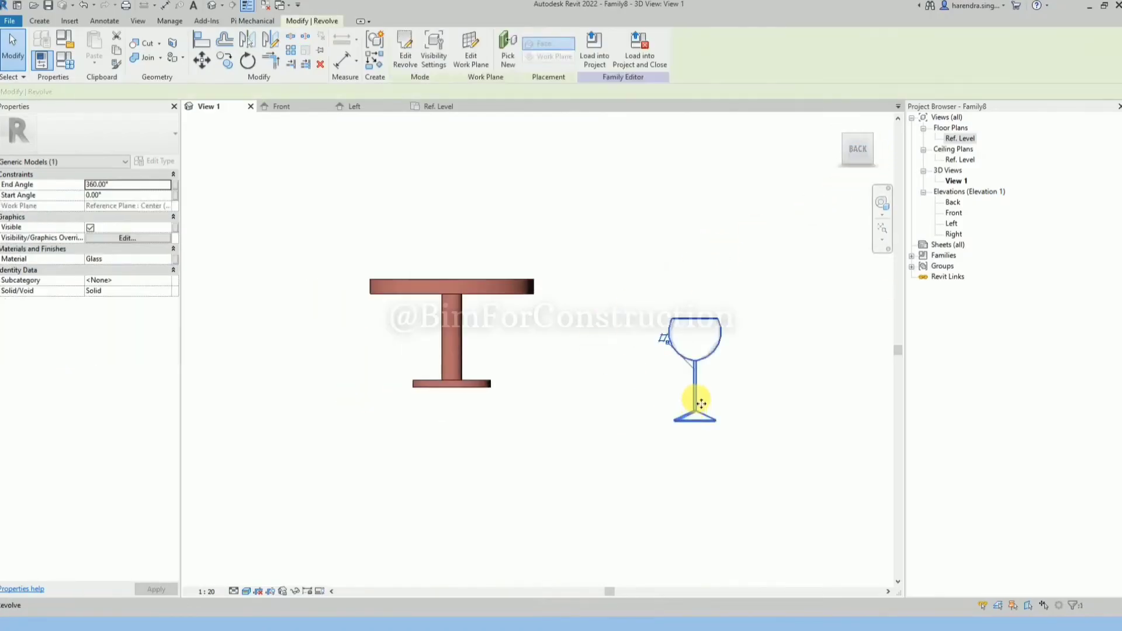
left_click(458, 378)
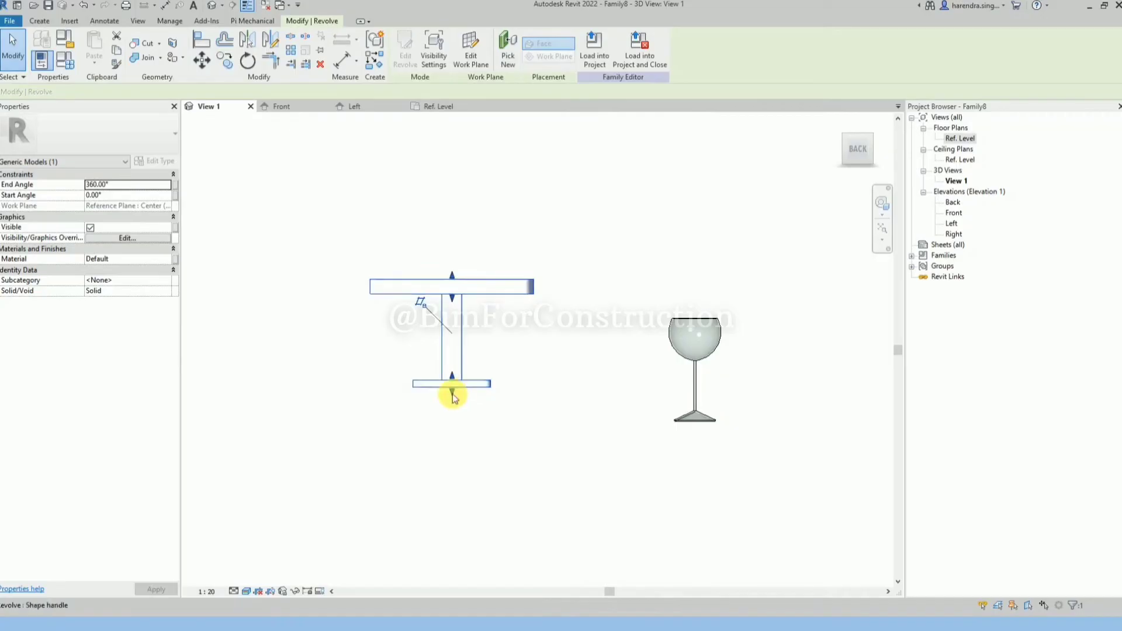
mouse_move(451, 388)
left_mouse_down()
mouse_move(447, 499)
mouse_move(458, 482)
left_mouse_up()
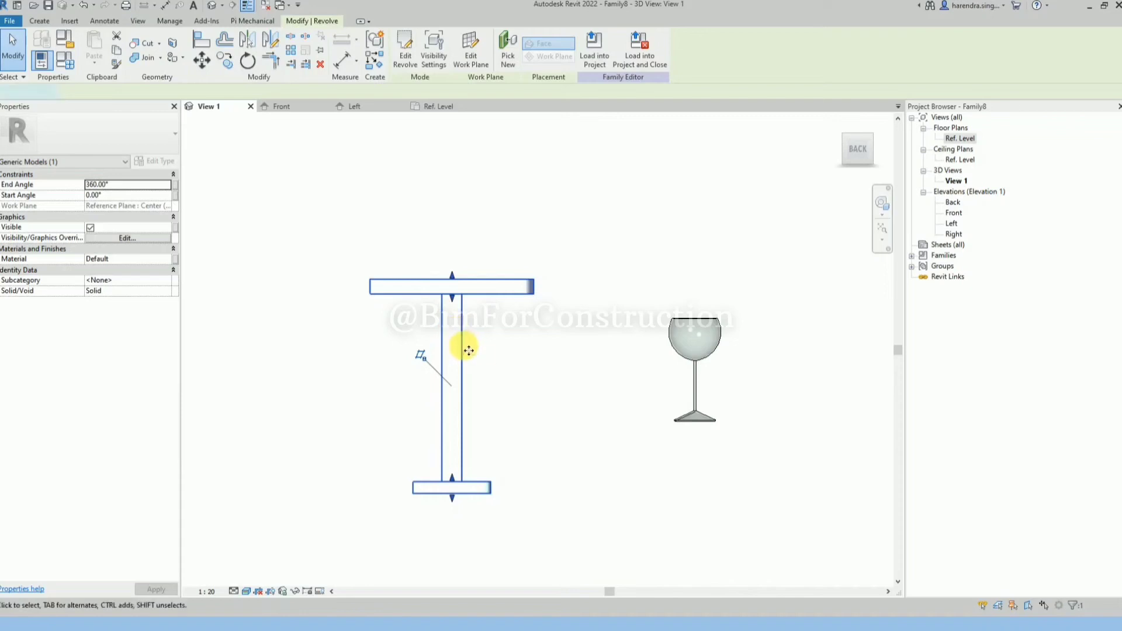
Step: Scale up all the table profile sketch lines, then finish the revolve into a solid
double_click(464, 351)
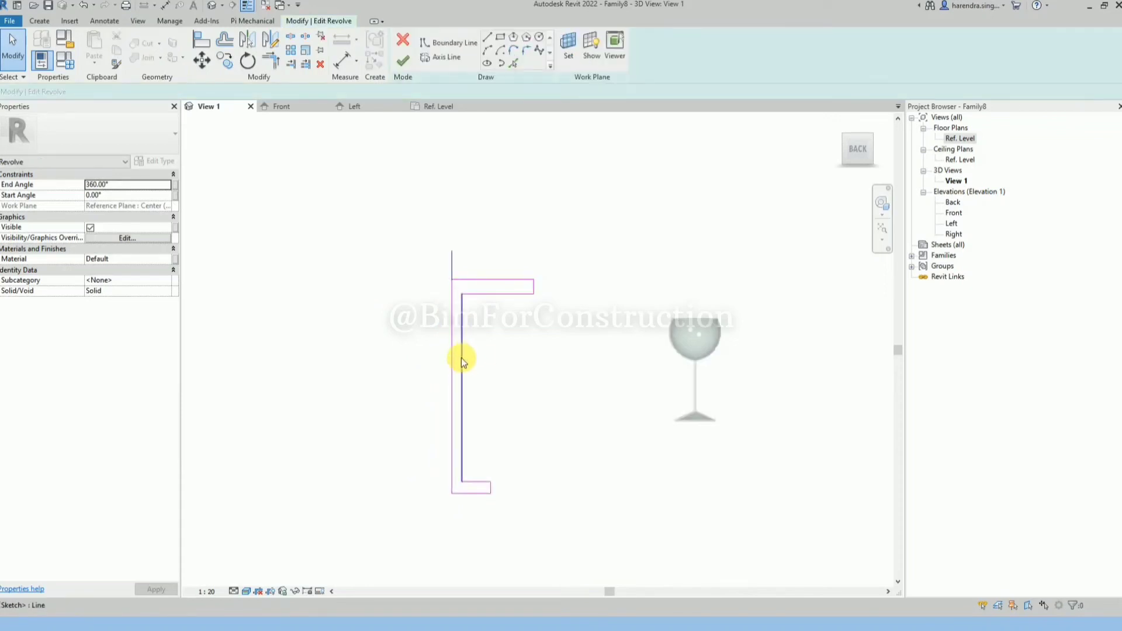
left_click_drag(409, 265, 581, 546)
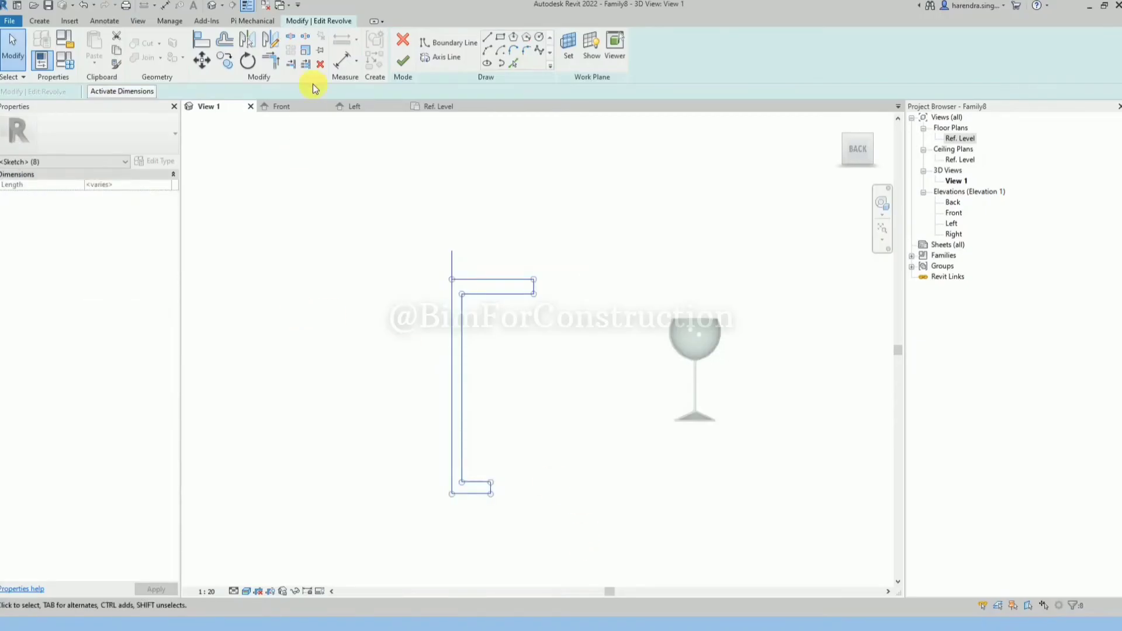
left_click(308, 56)
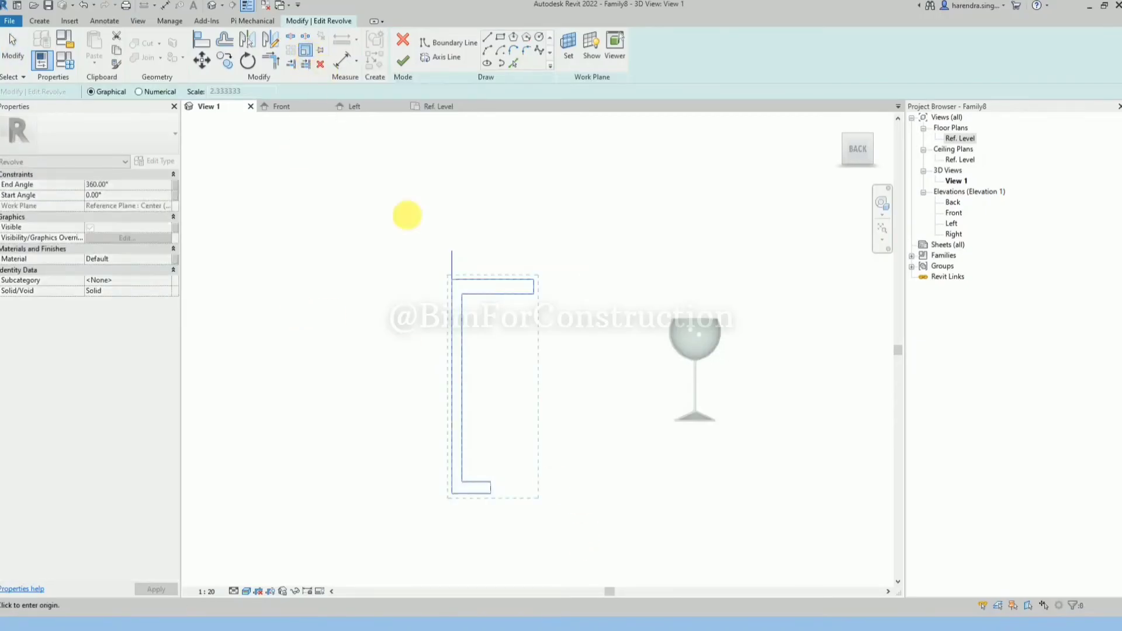
left_click(453, 493)
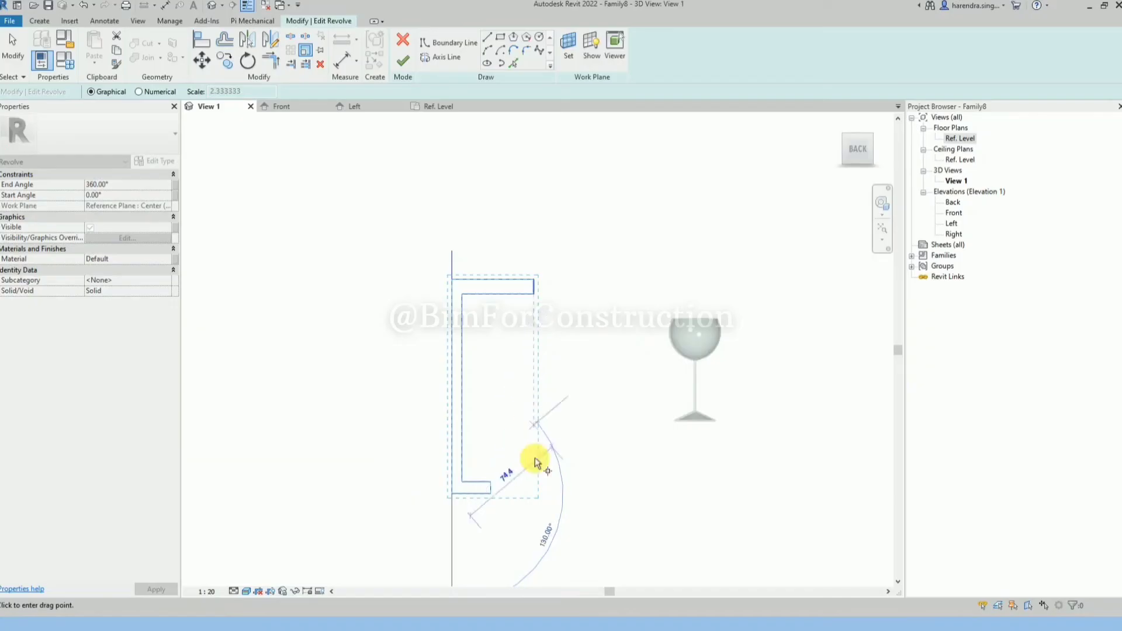
left_click(603, 498)
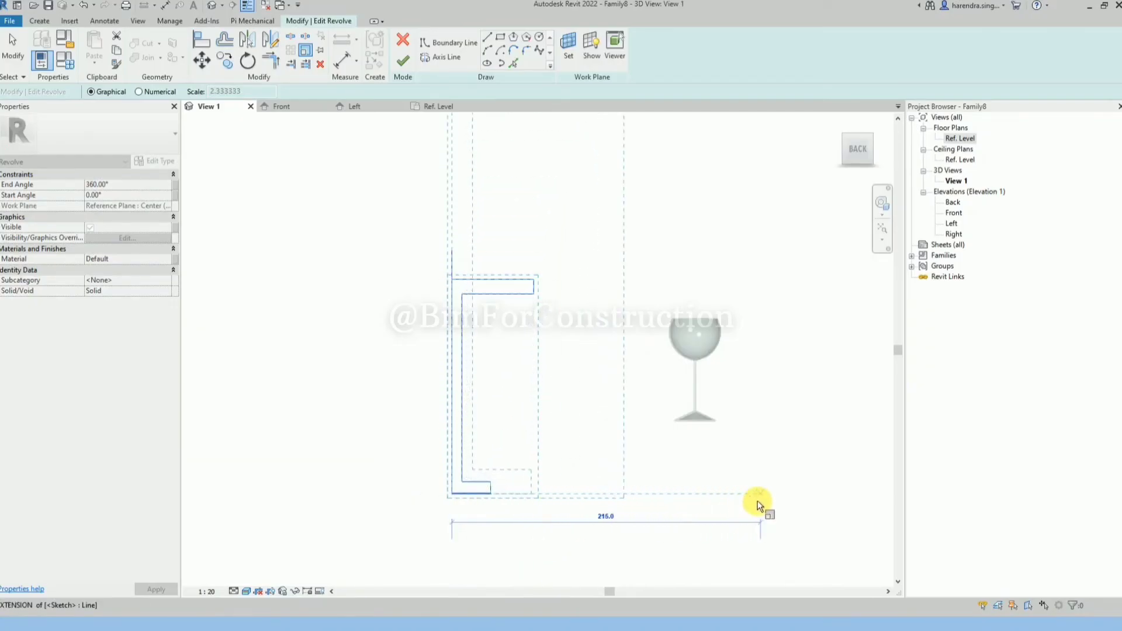
left_click(755, 504)
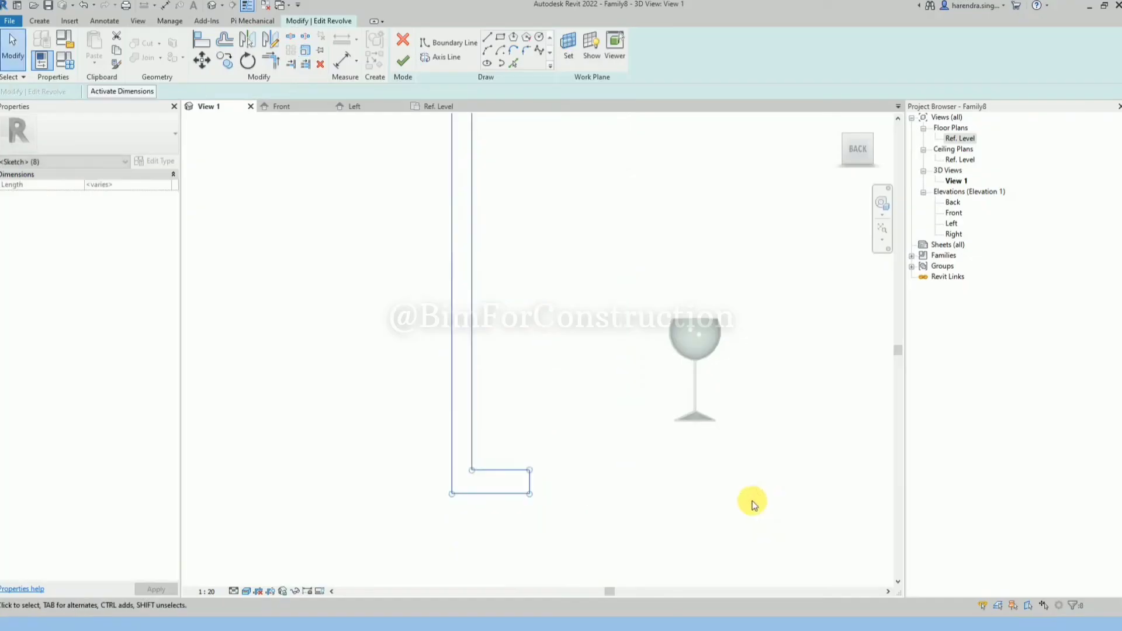
scroll(527, 500, "down", 2)
left_click(403, 63)
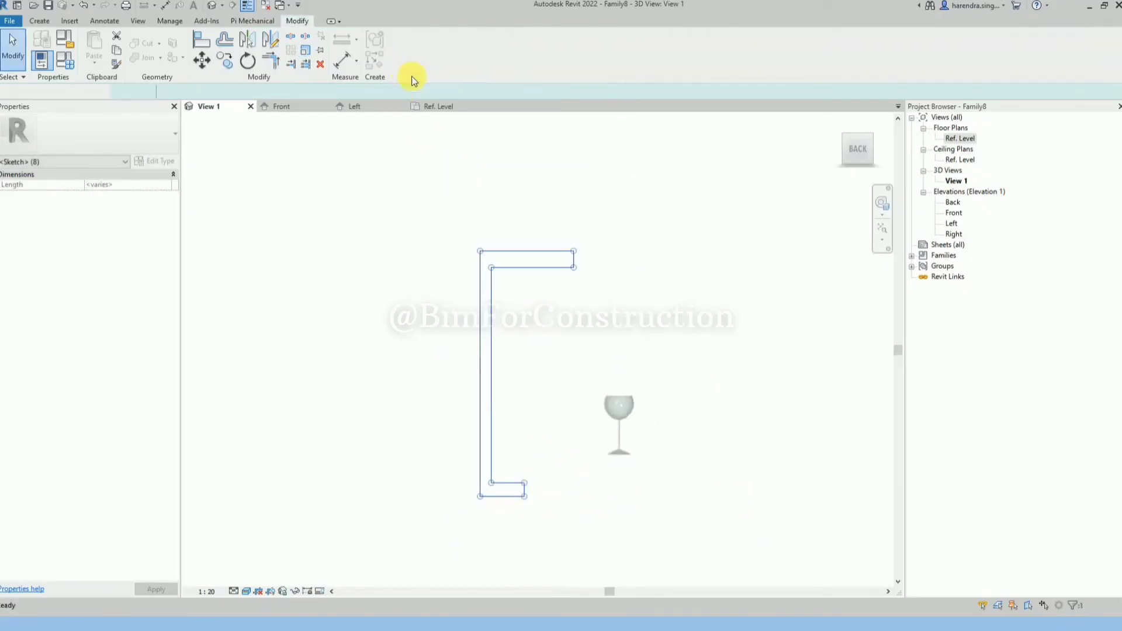
Step: Move the wine glass up onto the table top
left_click(591, 450)
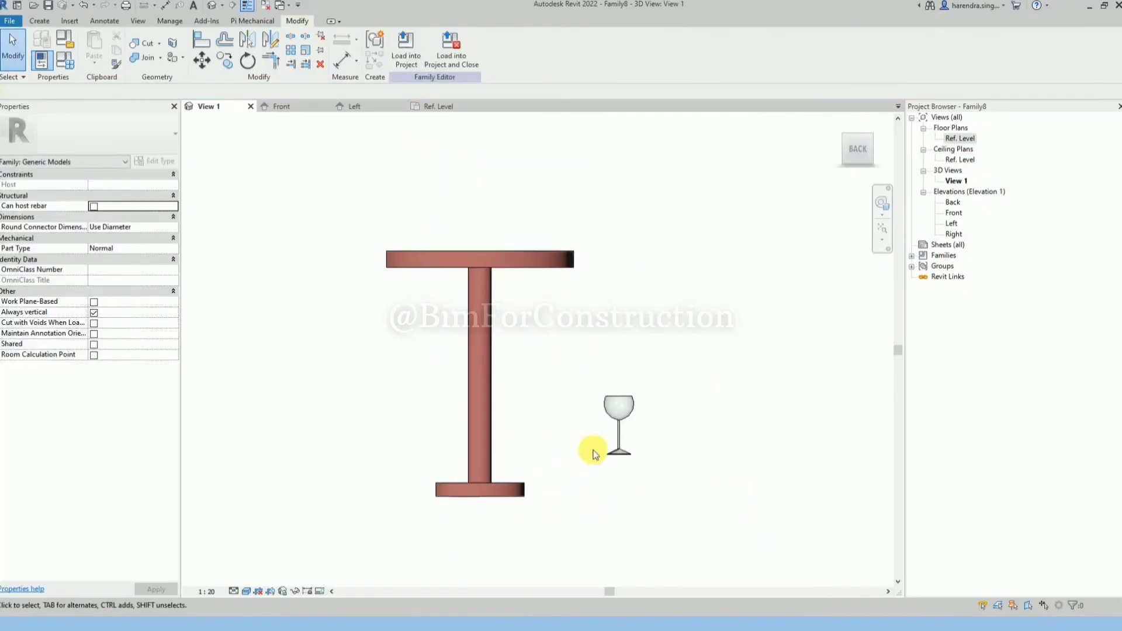
left_click(619, 452)
left_click_drag(619, 453, 505, 233)
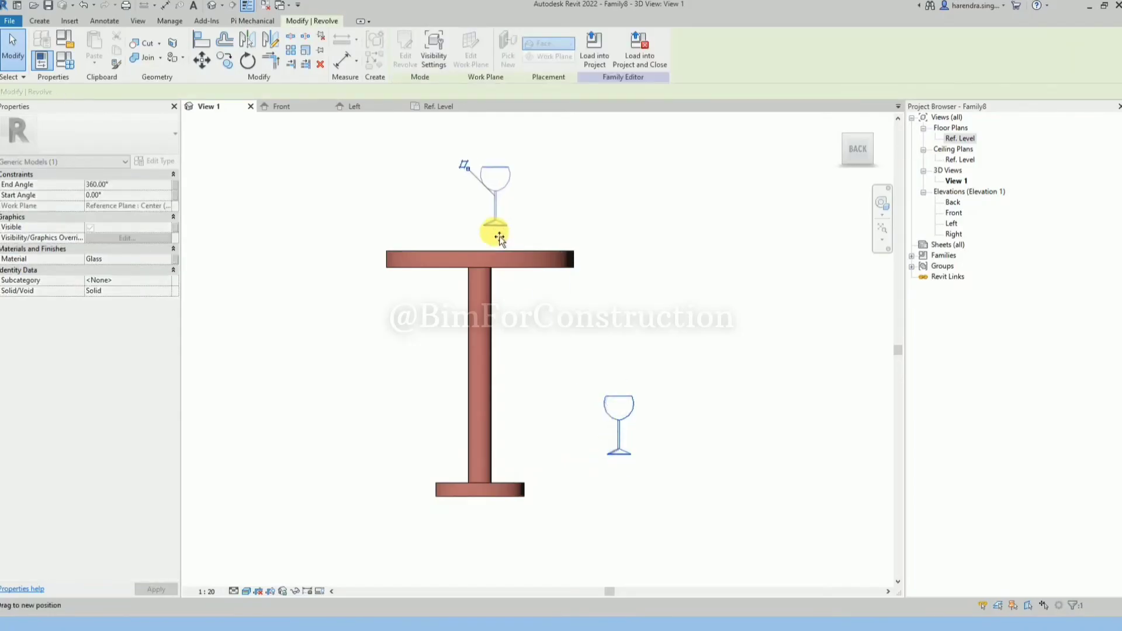
left_click(514, 218)
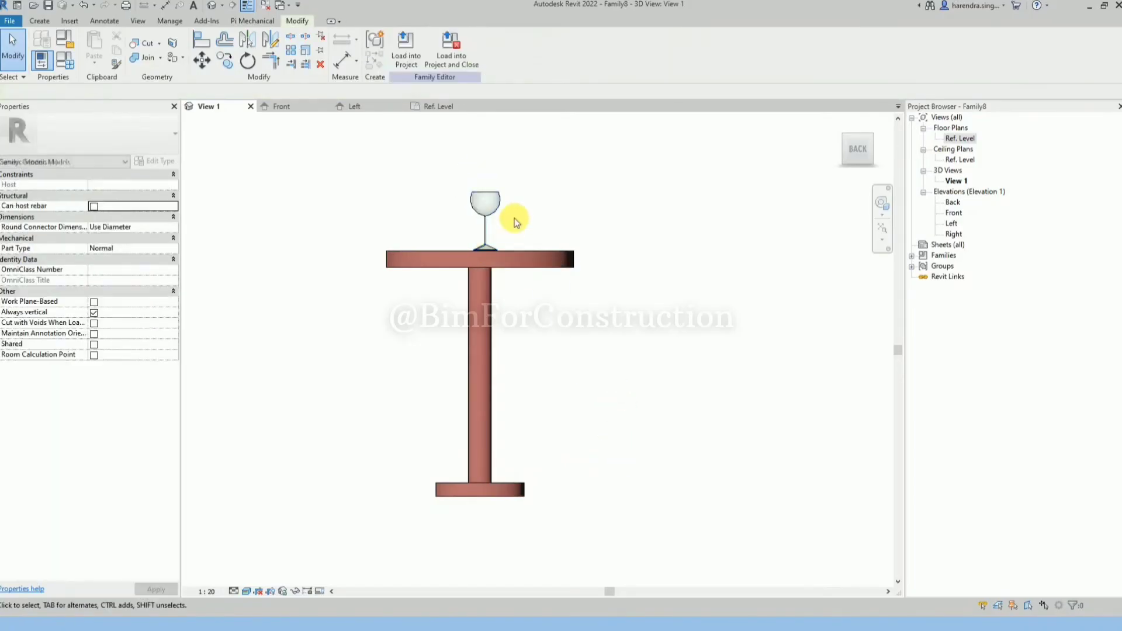
Step: Orbit to a 3D angle and nudge the glass to the tabletop's centre
middle_click_drag(514, 218, 759, 340, "shift")
scroll(757, 337, "up", 3)
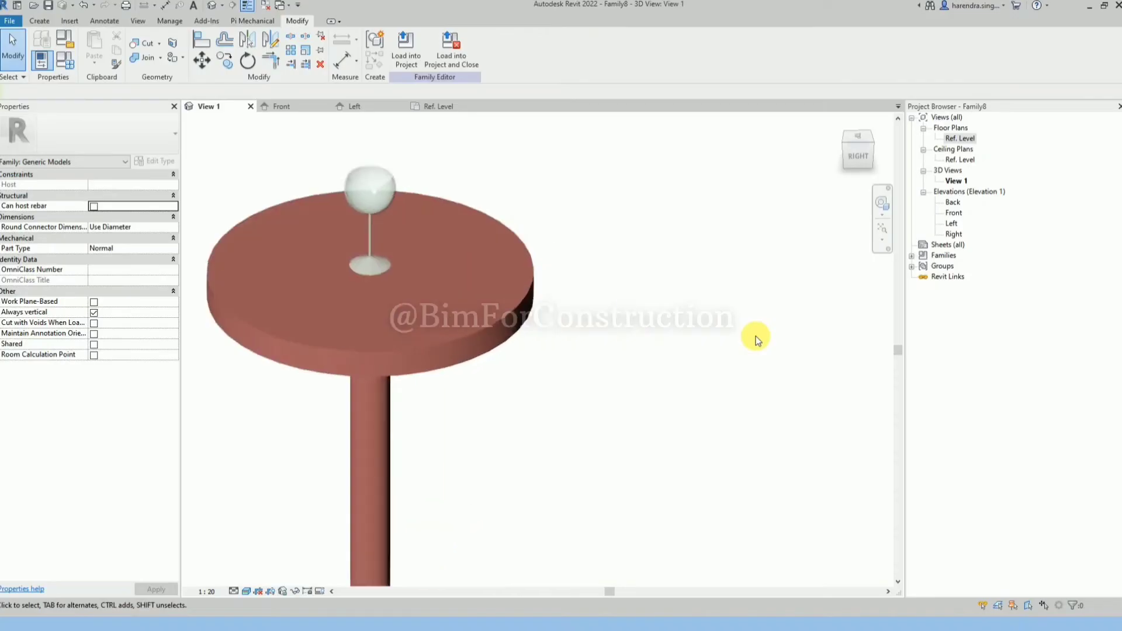
scroll(701, 184, "down", 1)
scroll(686, 178, "down", 2)
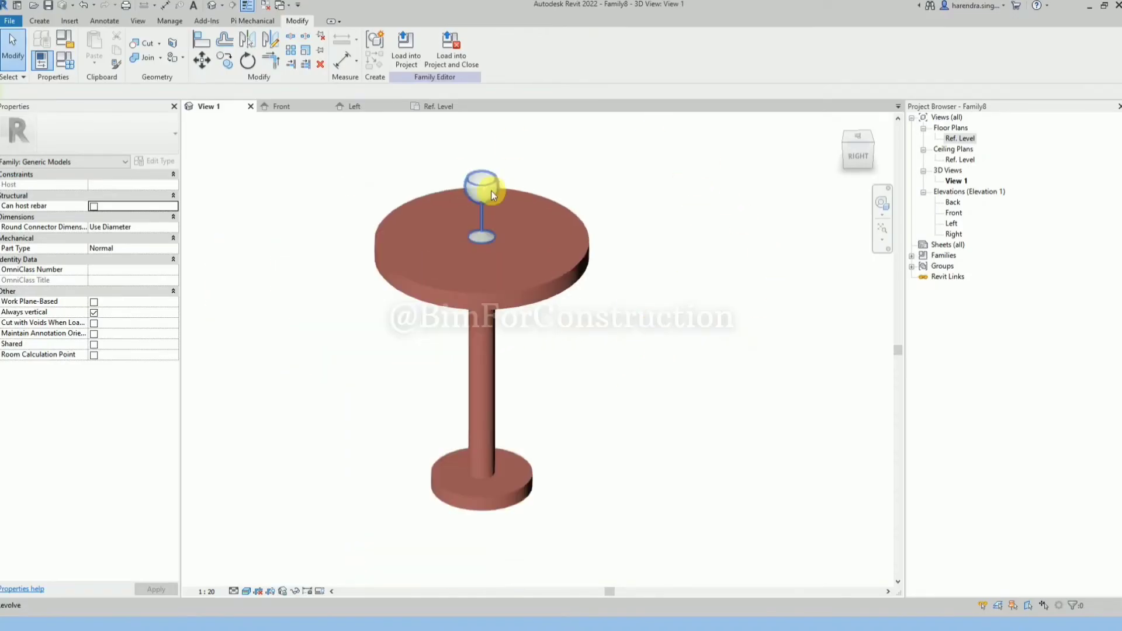
left_click(487, 202)
scroll(490, 238, "up", 1)
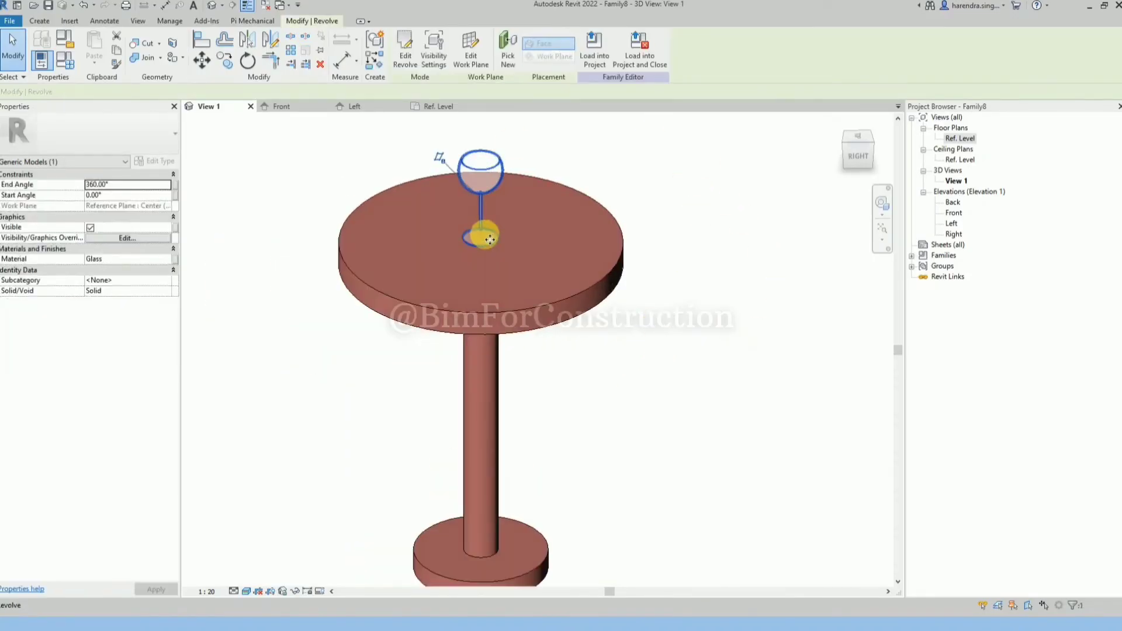
left_click_drag(489, 239, 472, 240)
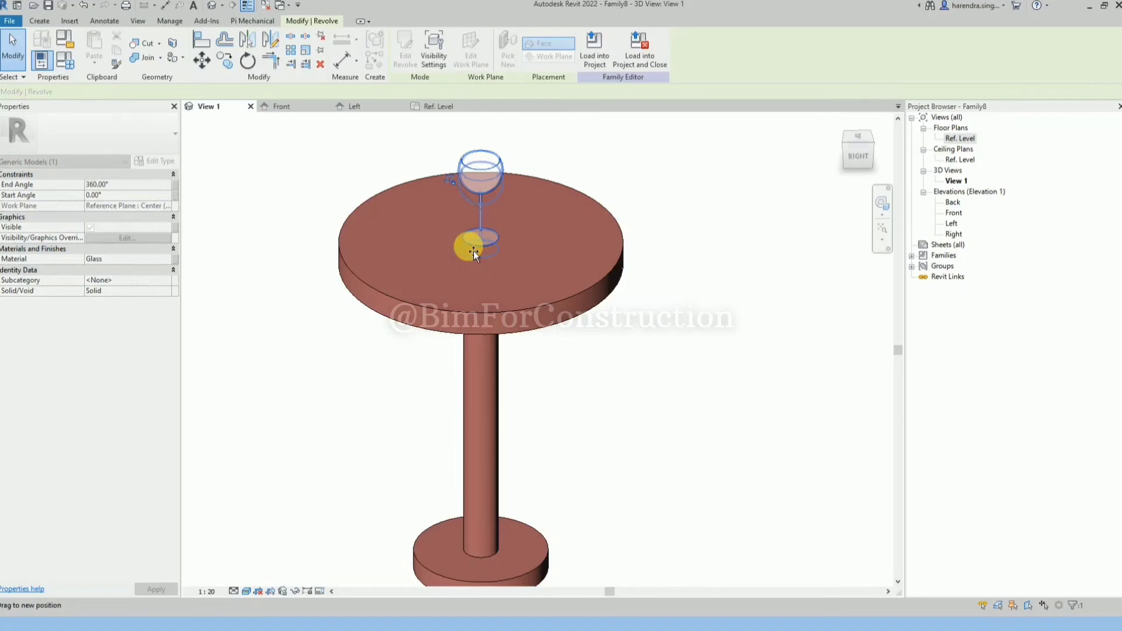
left_click(599, 153)
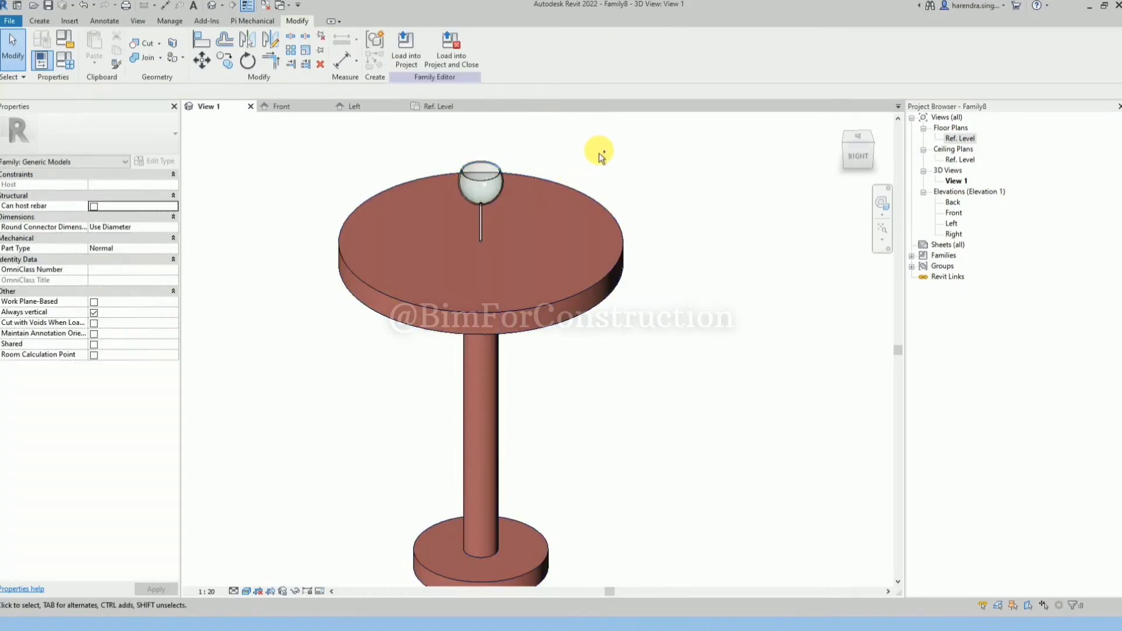
scroll(599, 153, "down", 1)
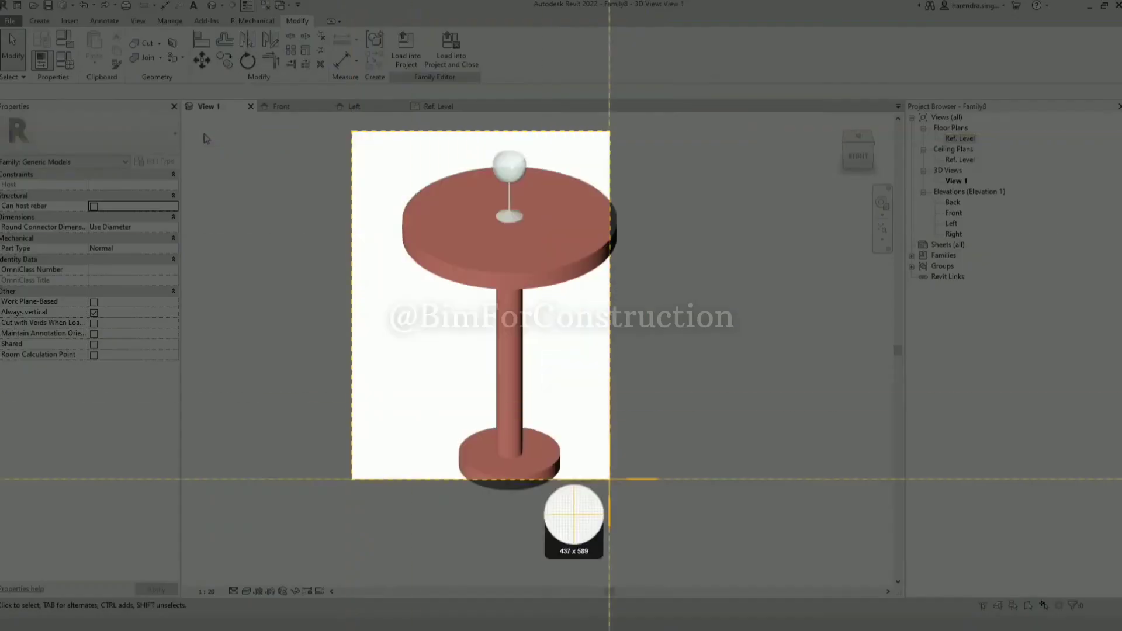
left_click_drag(351, 126, 606, 476)
left_click(645, 541)
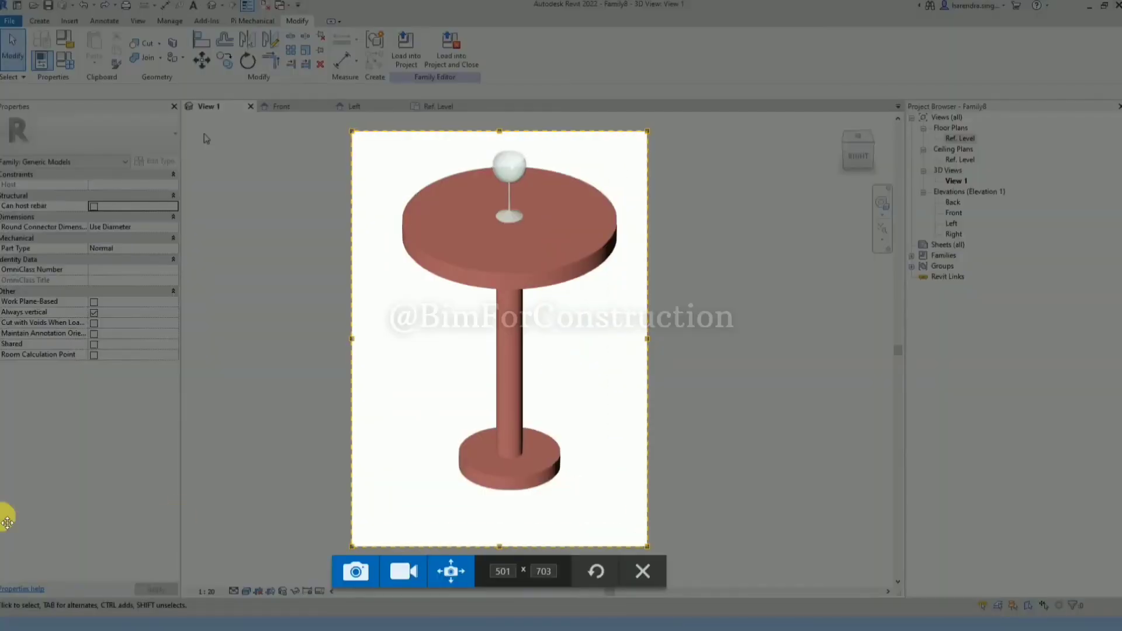
left_click(354, 570)
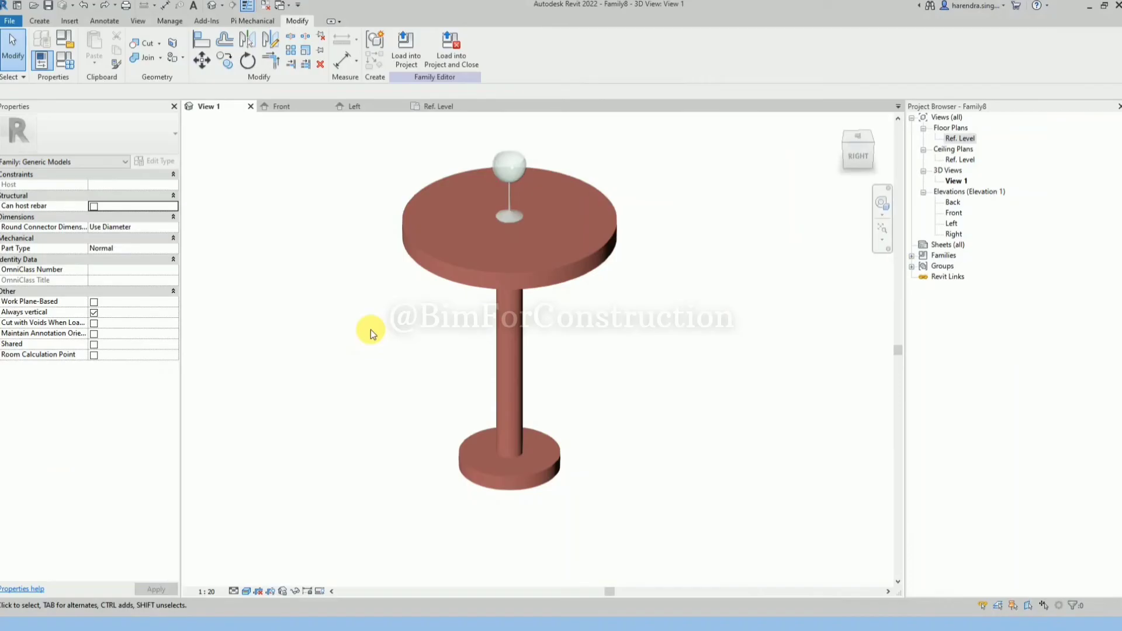
scroll(371, 330, "down", 1)
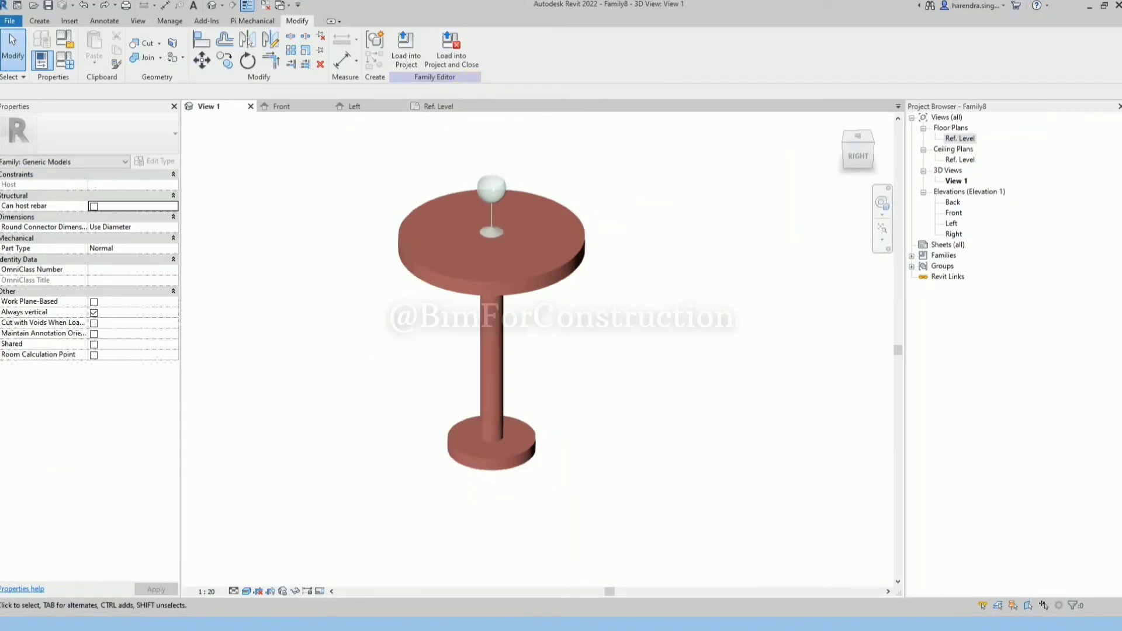
Step: View the table from above in the Ref. Level floor plan, zoomed out
left_click(443, 107)
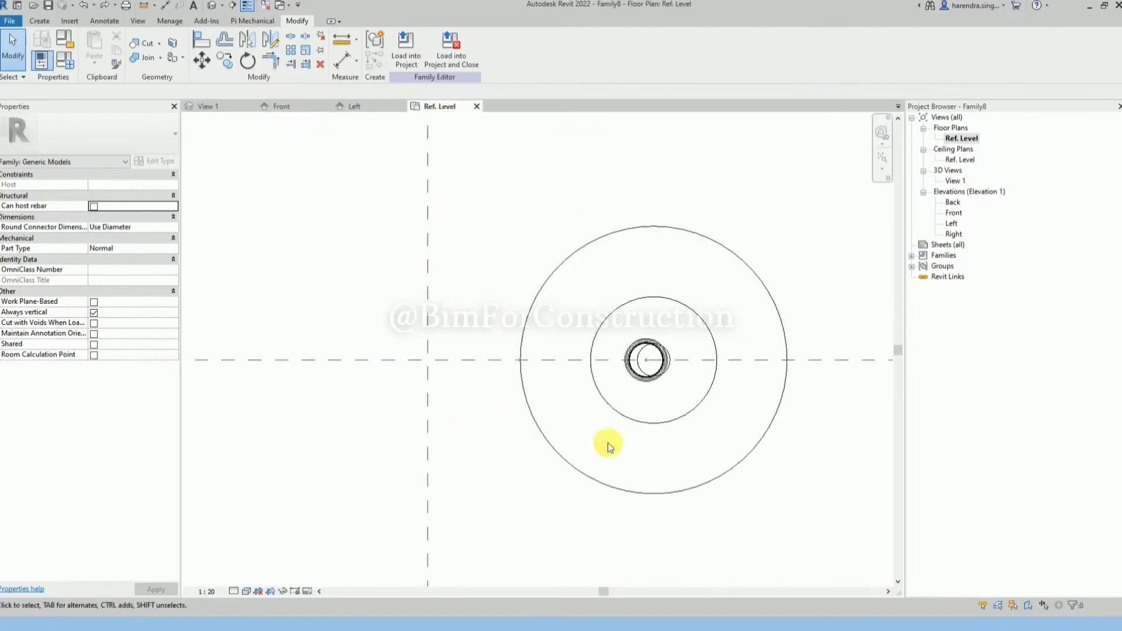
left_click(625, 419)
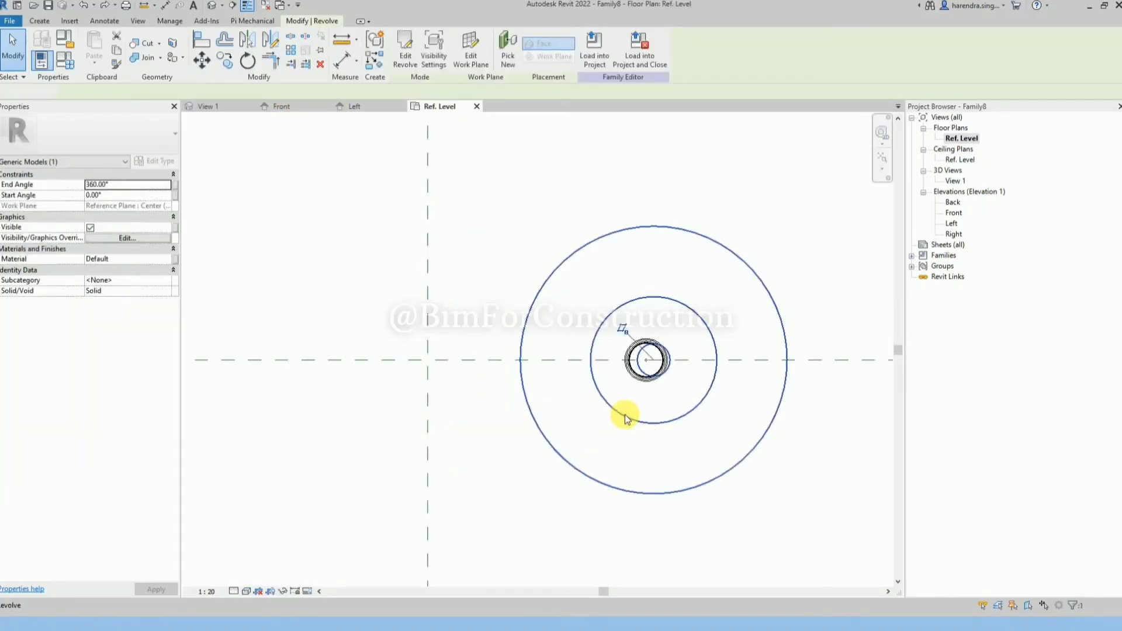
key("Escape")
scroll(614, 413, "down", 2)
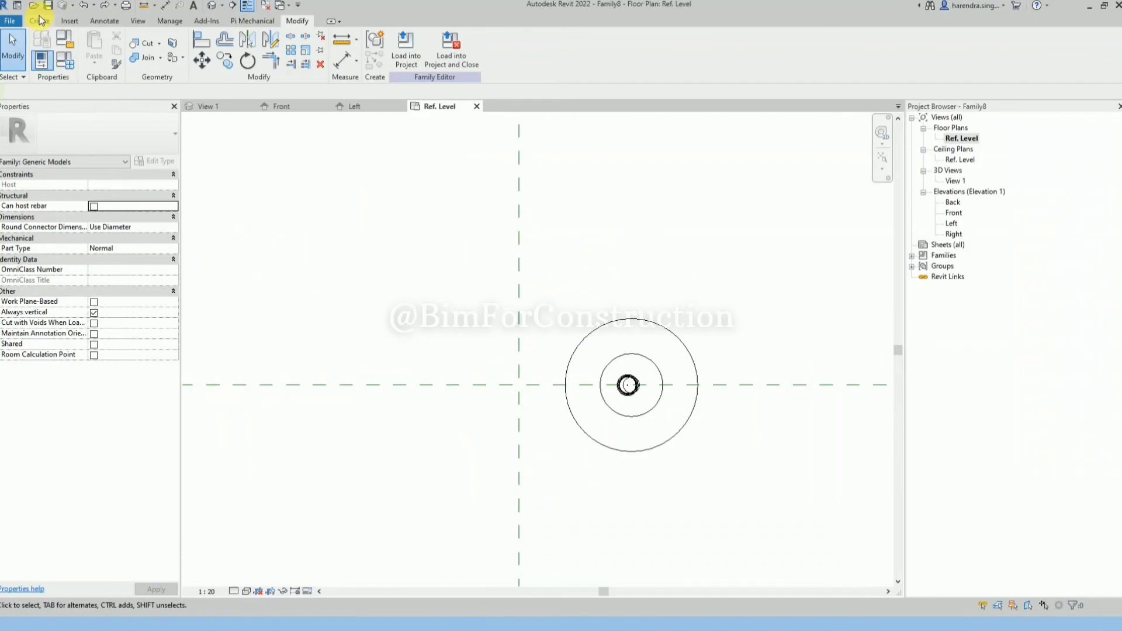
left_click(39, 20)
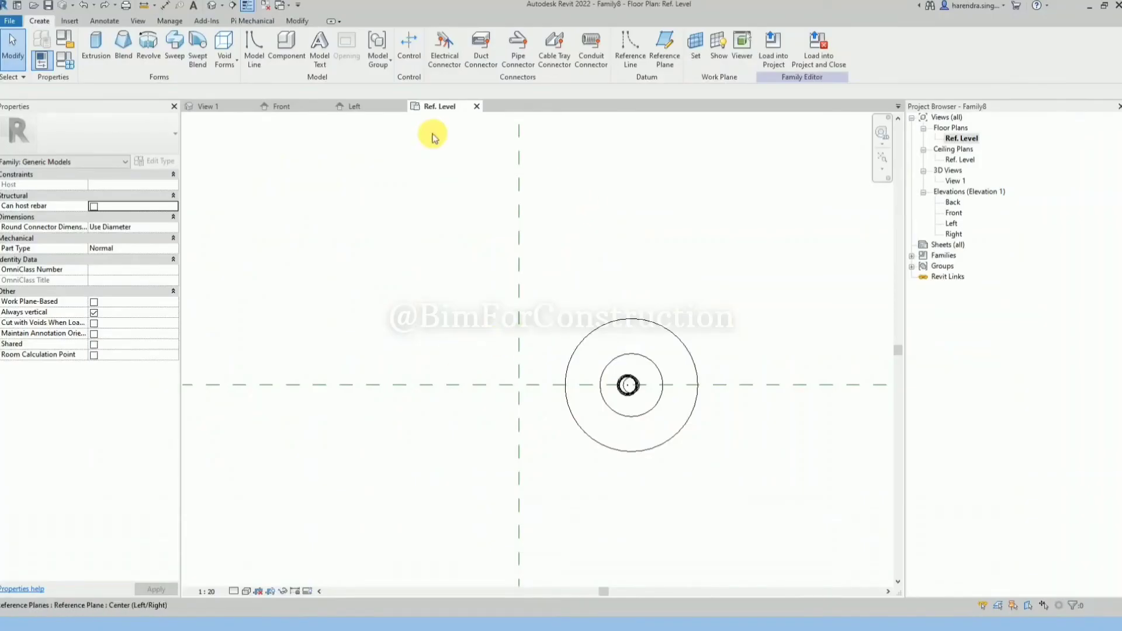
Step: In Front elevation, set the table revolve's End Angle to 270° and finish the sketch
left_click(290, 106)
scroll(394, 401, "down", 4)
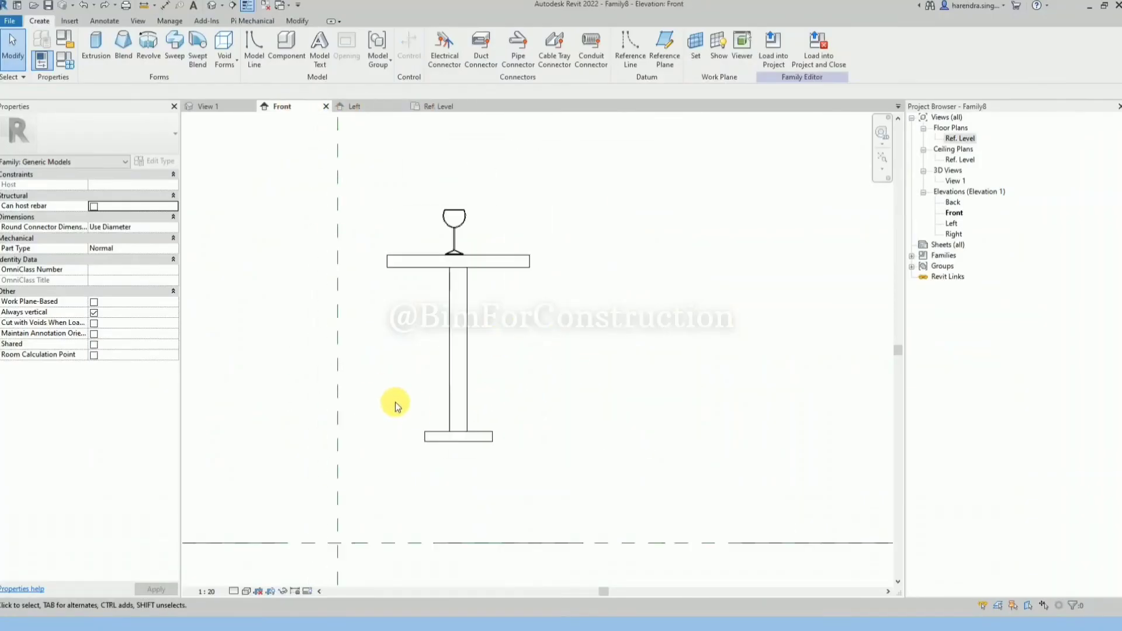
double_click(464, 382)
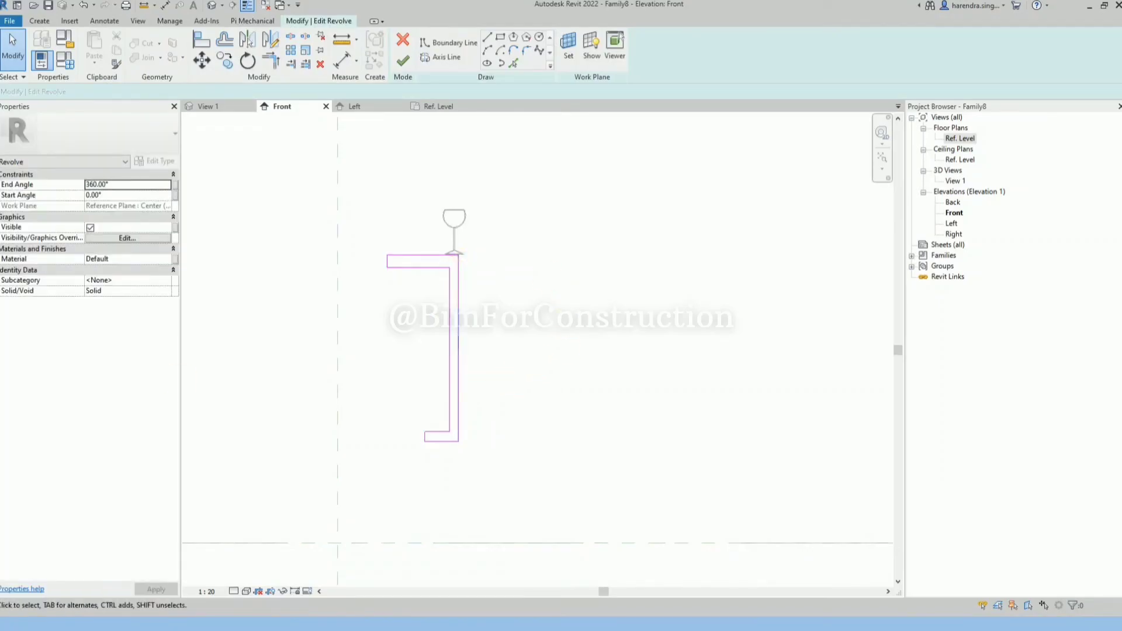
left_click(132, 188)
type("3")
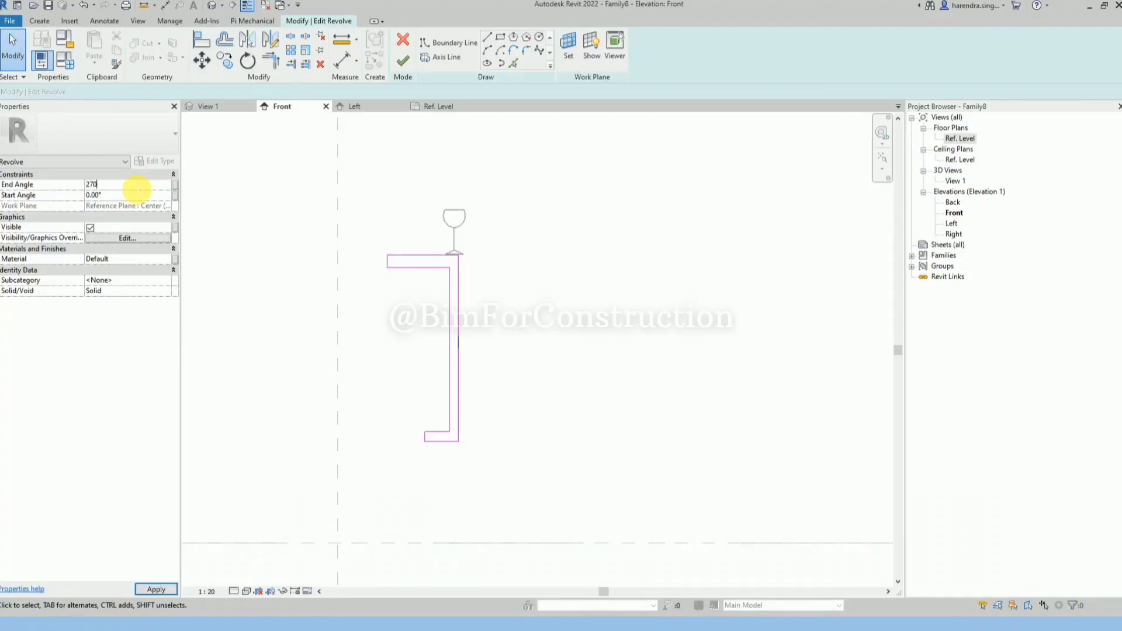
left_click(402, 61)
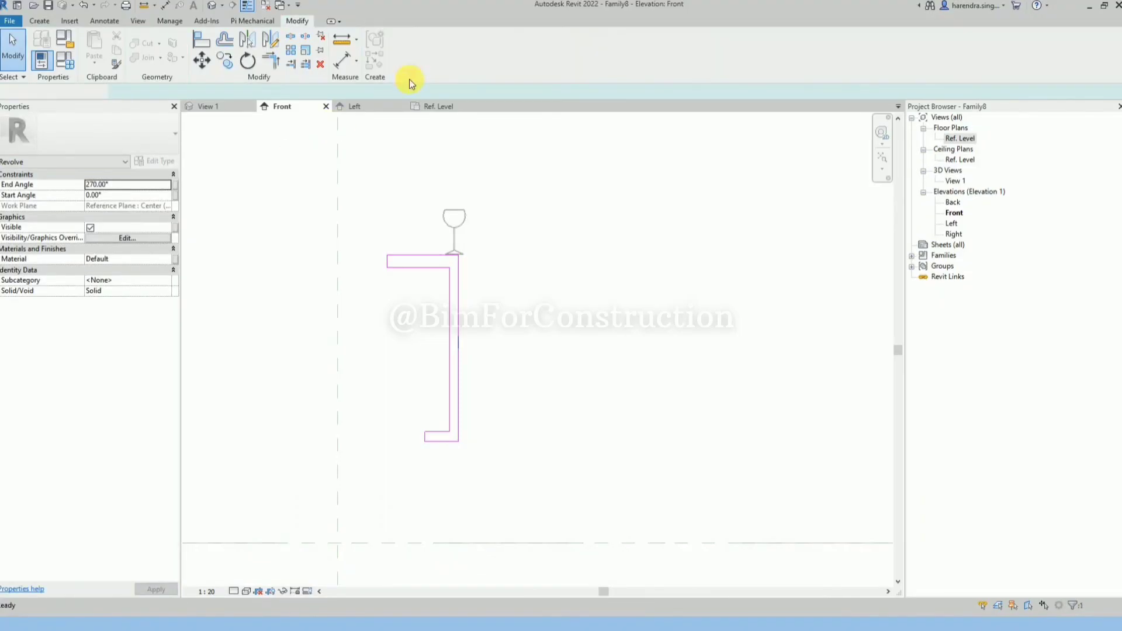
Step: Inspect the 270° partial table from a tilted angle in the 3D view
left_click(534, 220)
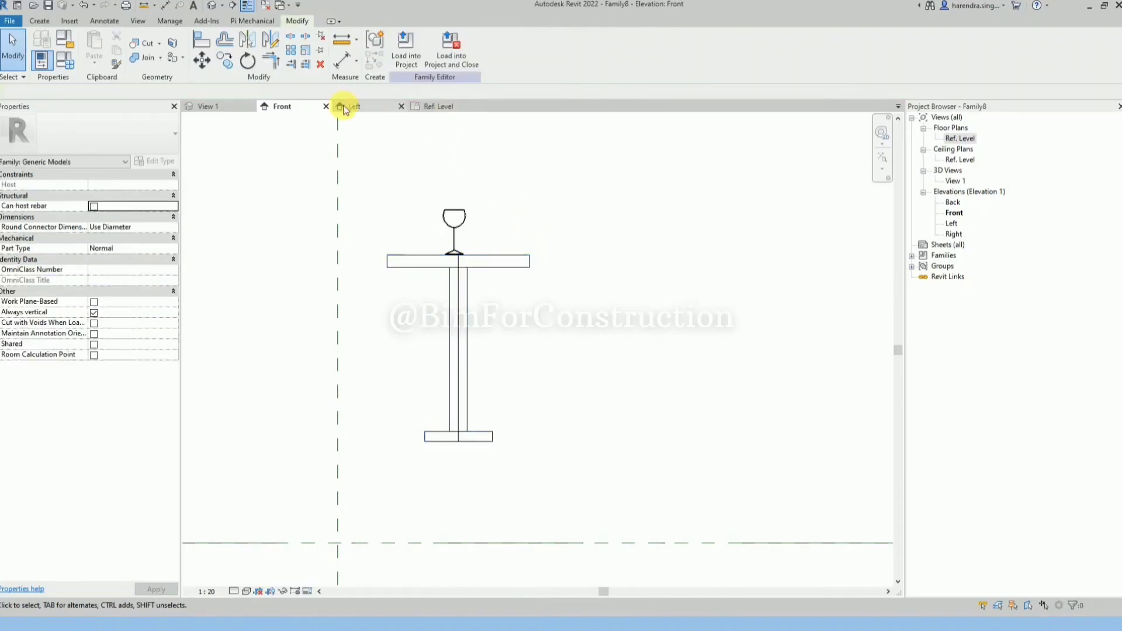
left_click(228, 107)
mouse_move(458, 343)
middle_mouse_down("shift")
mouse_move(597, 466)
mouse_move(514, 364)
middle_mouse_up("shift")
left_click(526, 324)
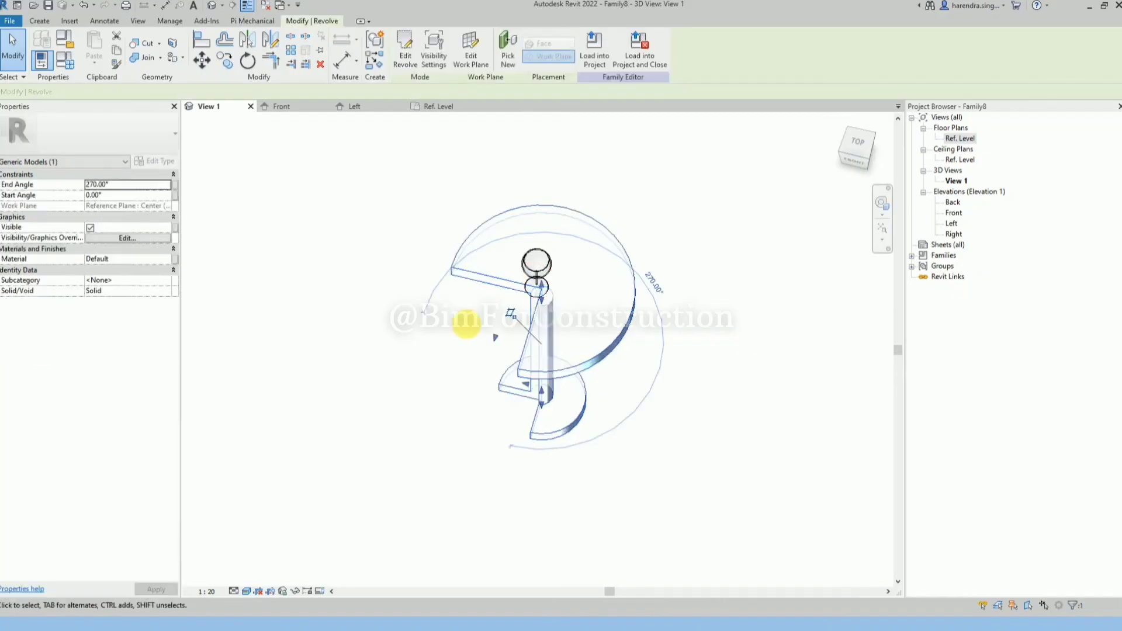
left_click(609, 460)
Step: Set the table revolve's End Angle back to 360°
left_click(557, 430)
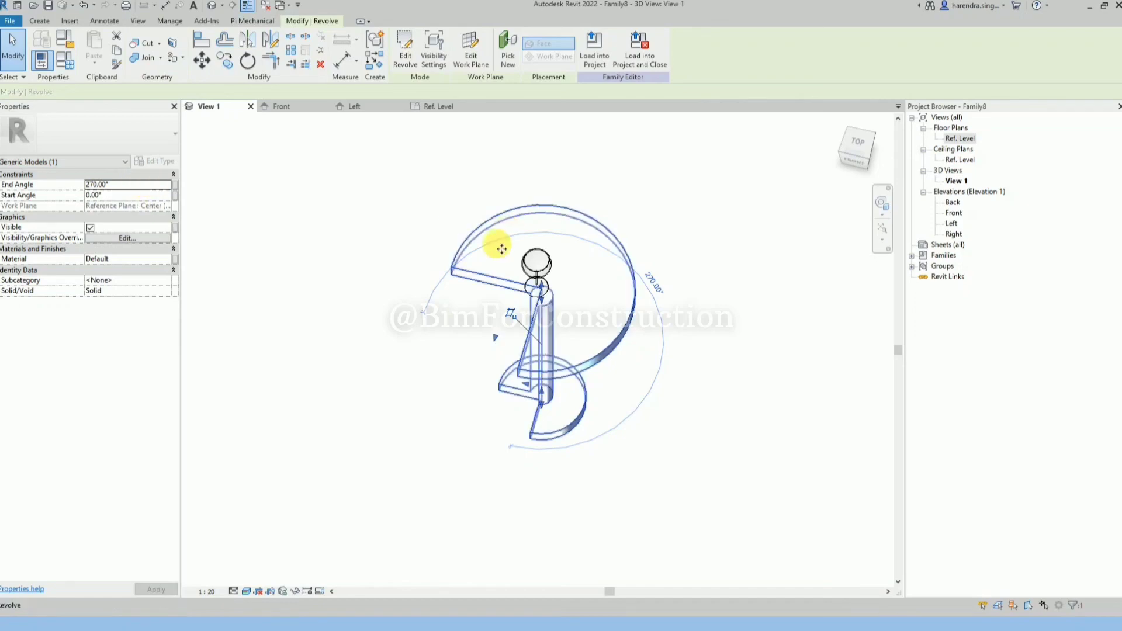
left_click(130, 185)
type("360")
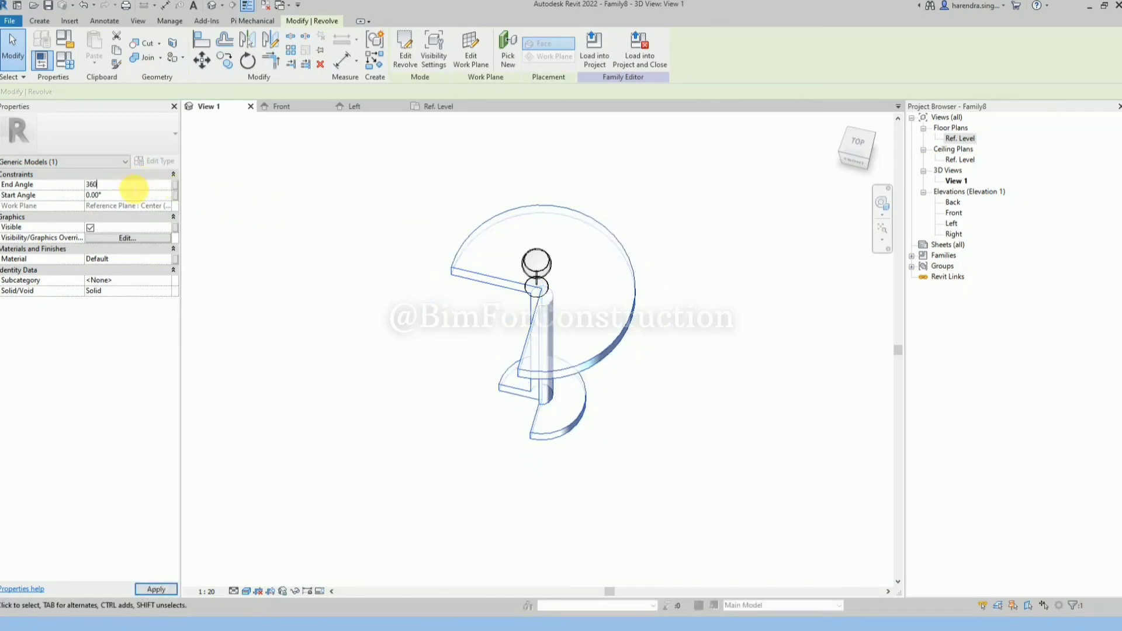
key("Return")
left_click(557, 505)
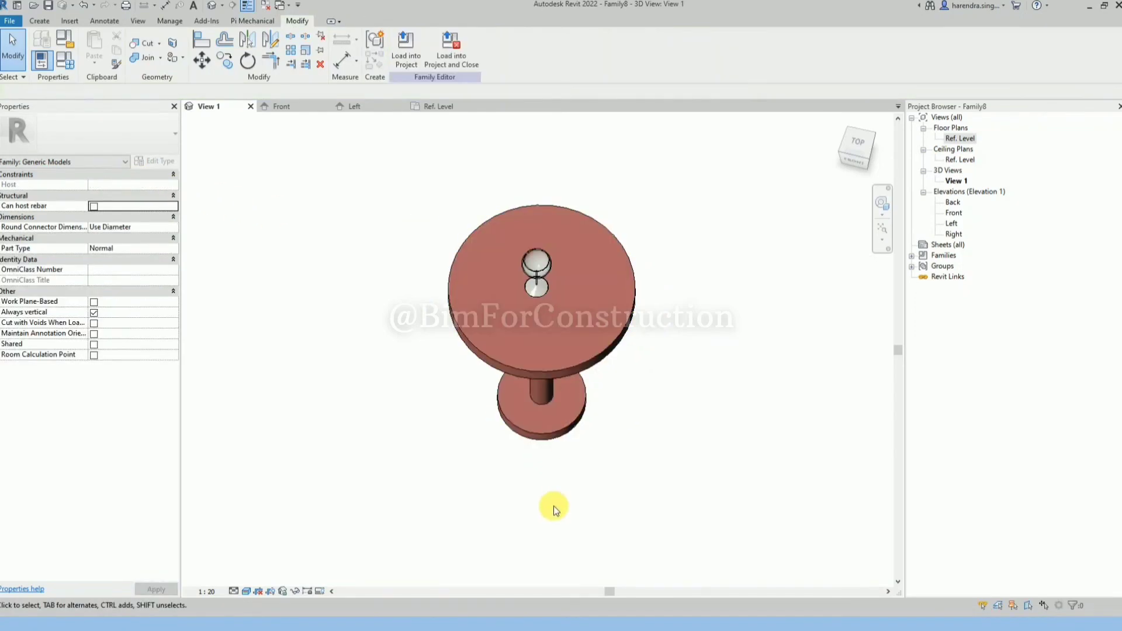